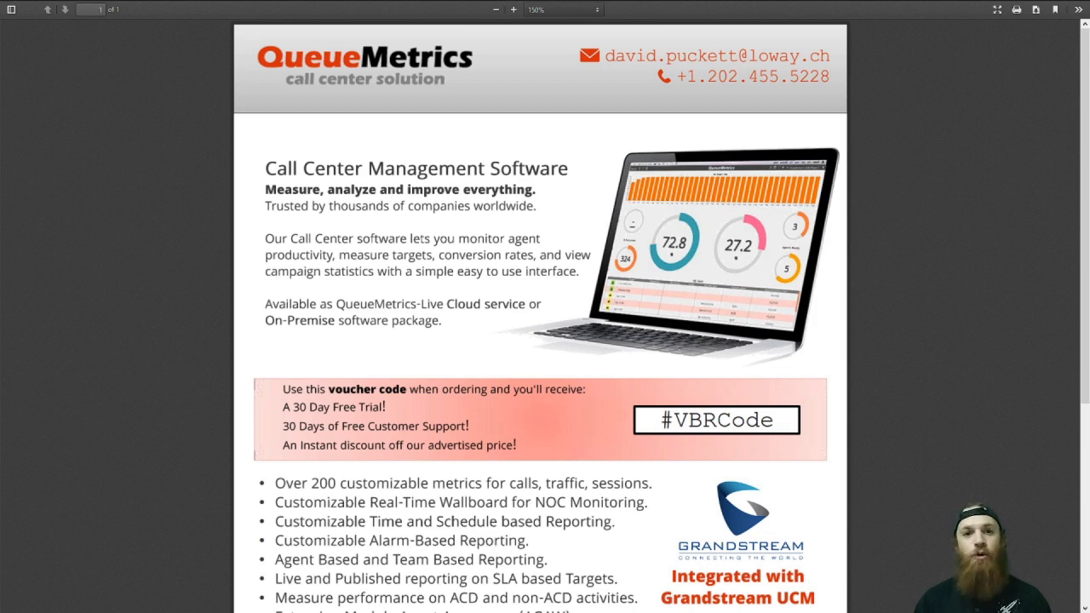
Step: Scroll down through the QueueMetrics flyer PDF
scroll(541, 316, "down", 4)
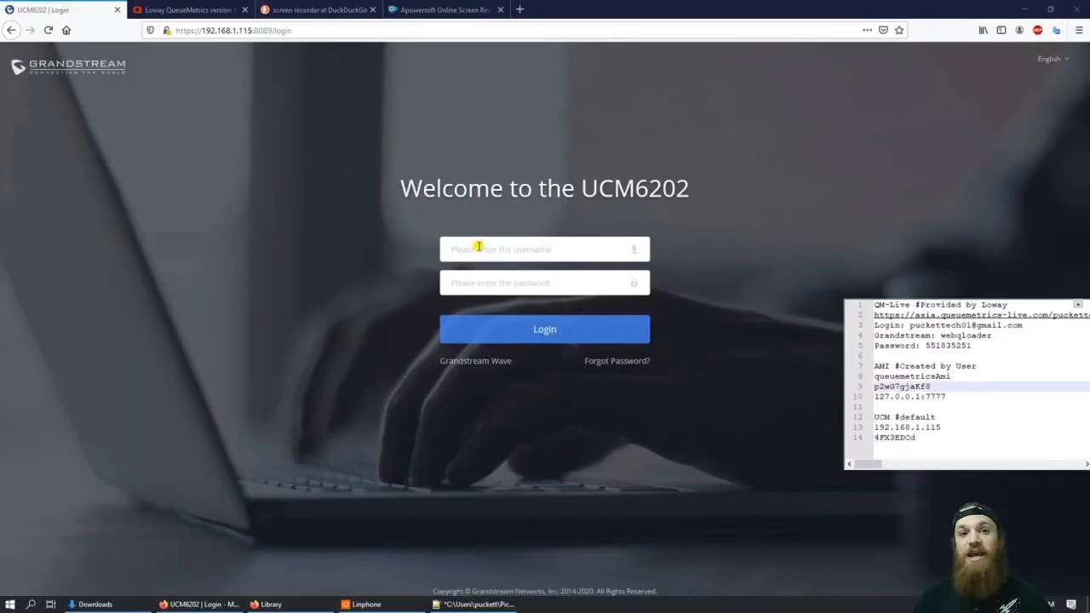
Step: Log in as admin with the password stored in the notes, then quit the Setup Wizard
left_click(478, 246)
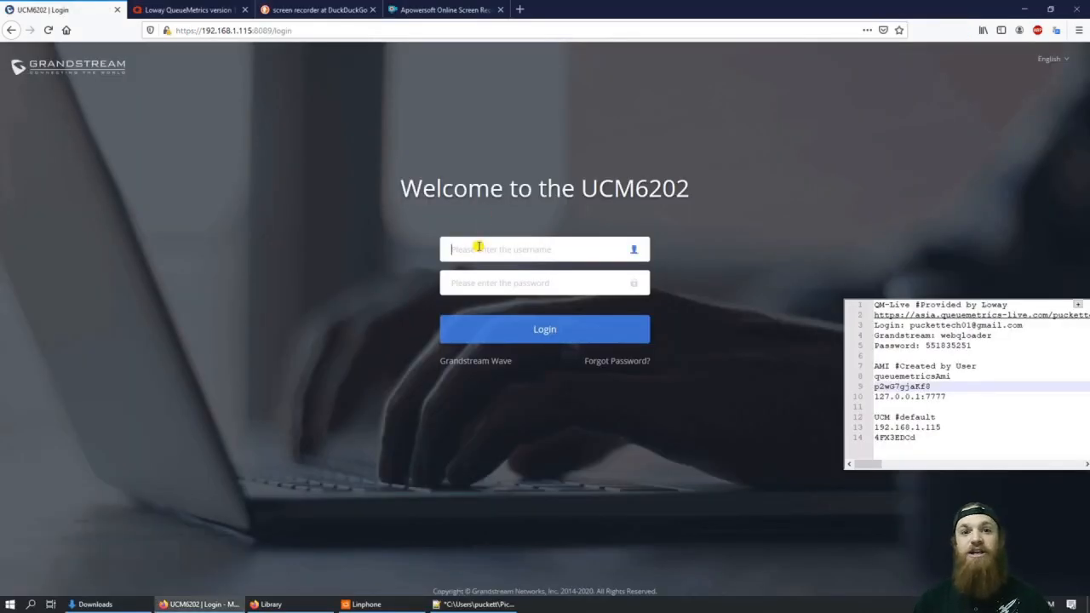
type("admin")
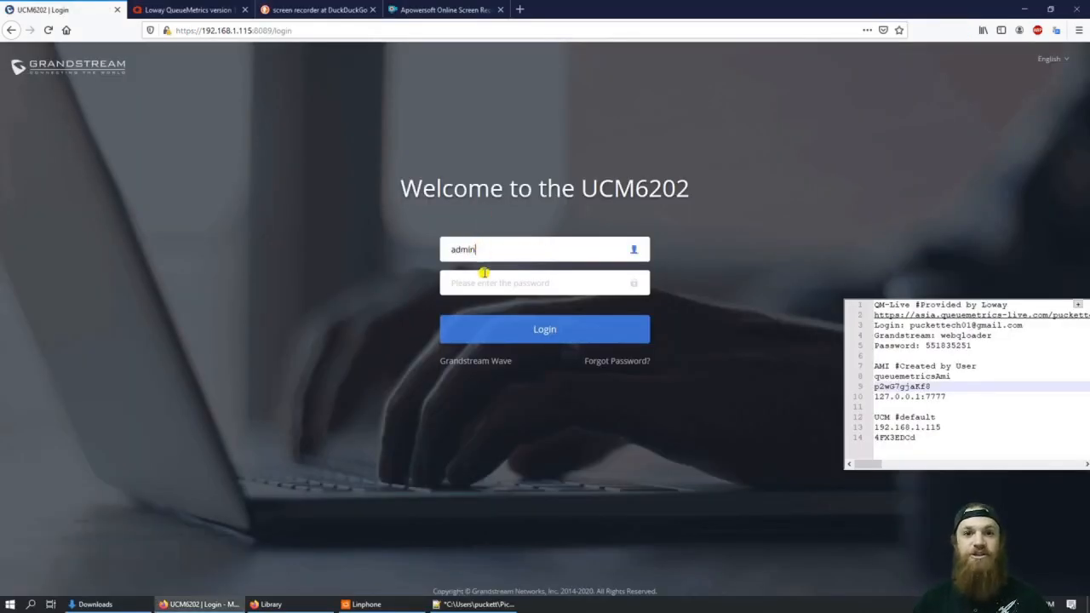
left_click(484, 276)
left_click_drag(926, 441, 868, 440)
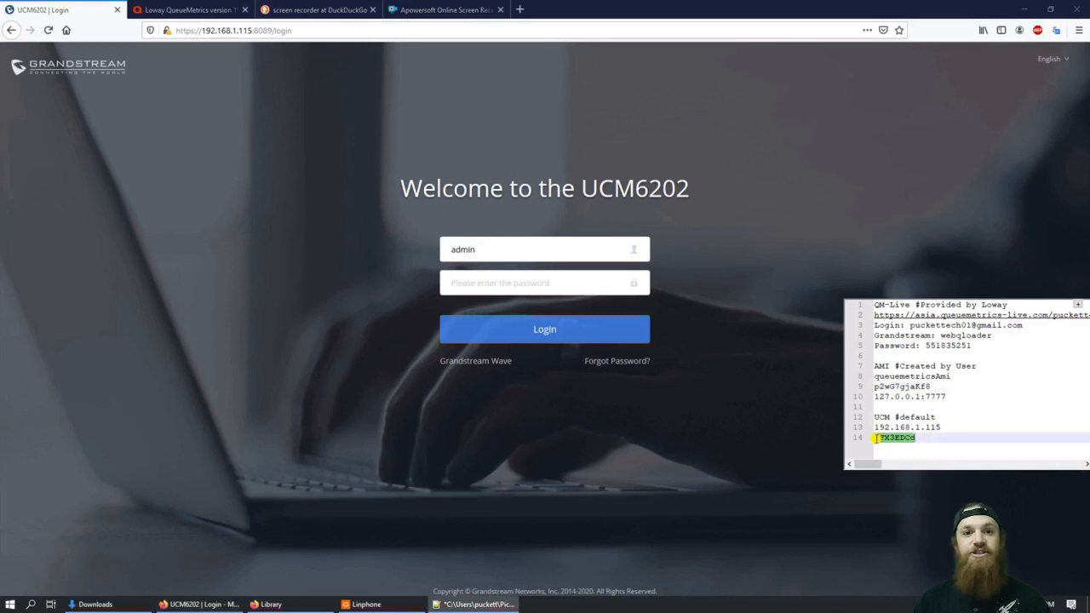
key("ctrl+c")
left_click(515, 284)
key("ctrl+v")
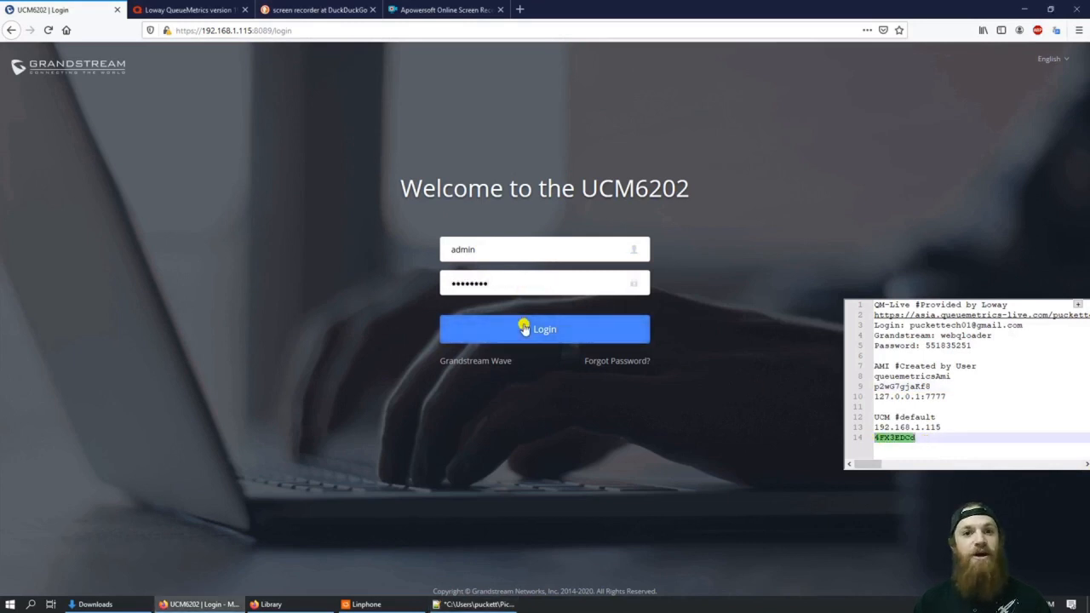
left_click(524, 328)
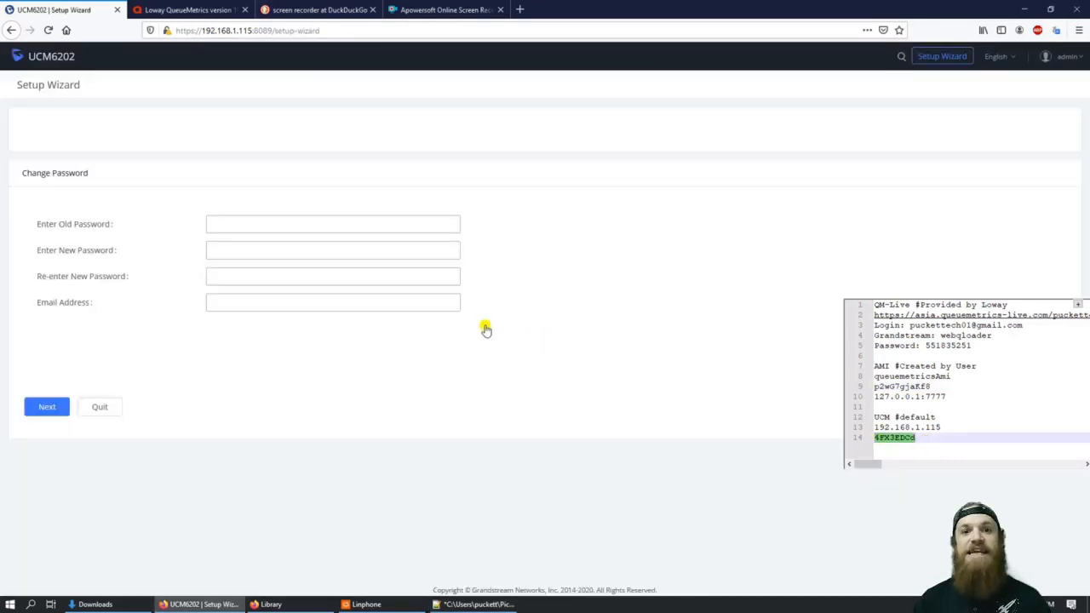
left_click(103, 409)
left_click(569, 204)
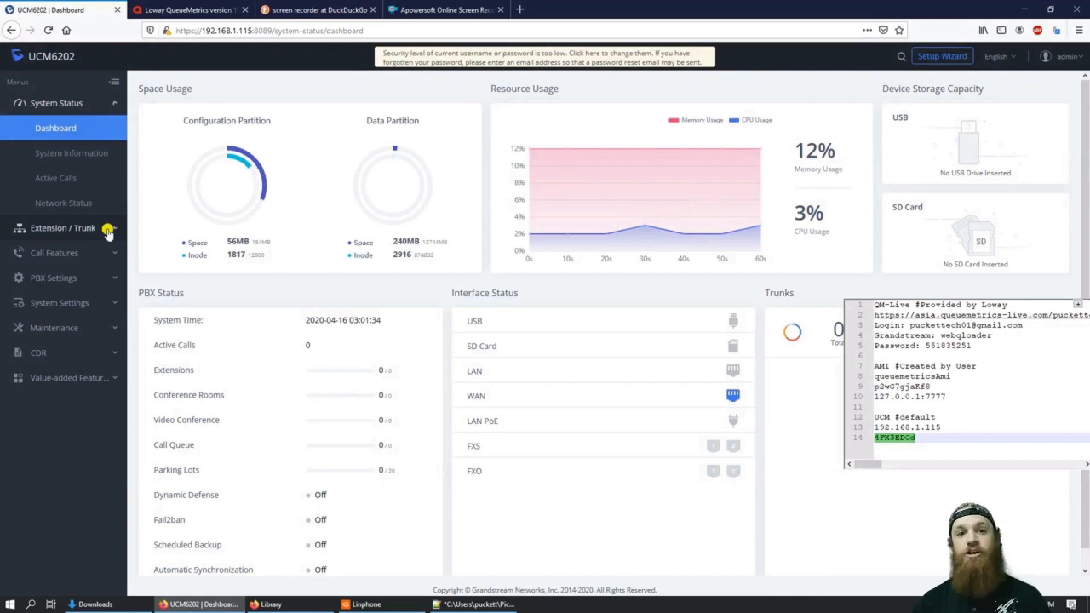
Step: Batch-add five SIP extensions, 1000 to 1004, with a new SIP password
left_click(108, 230)
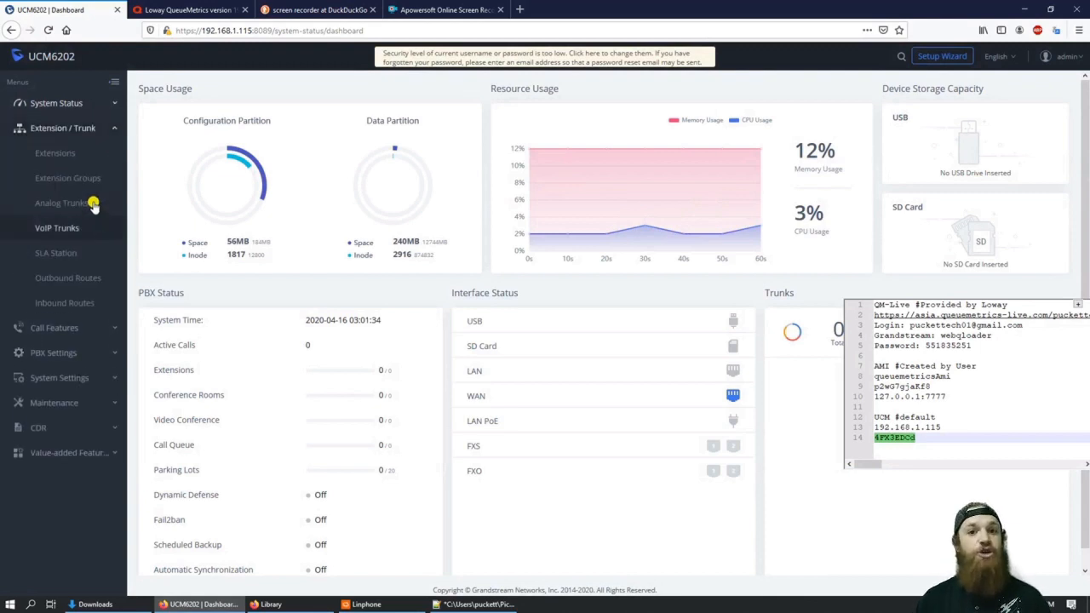
left_click(51, 152)
left_click(165, 116)
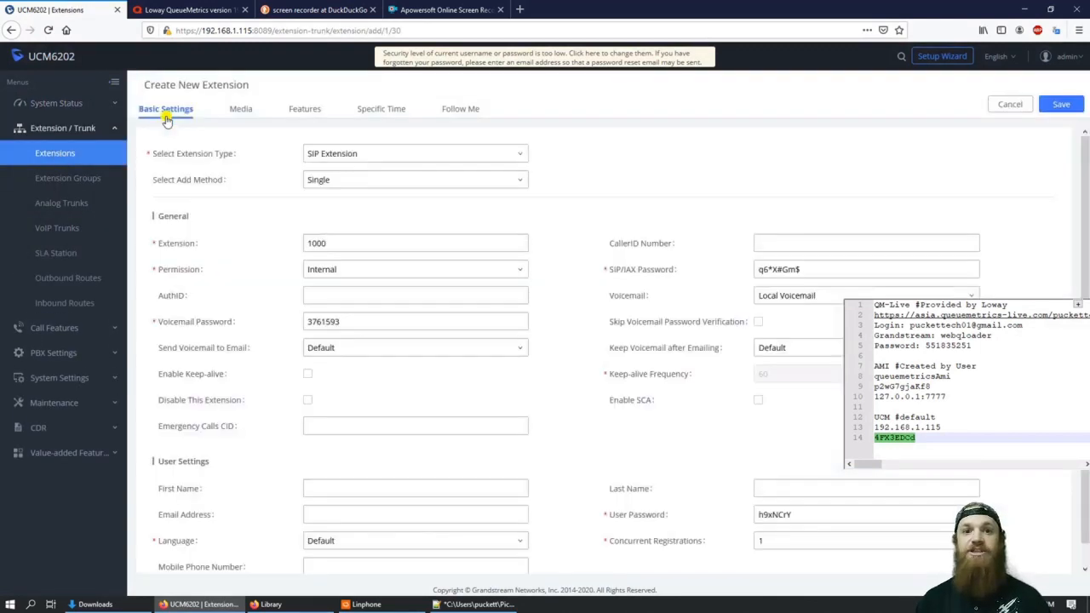
left_click(332, 179)
left_click(322, 221)
left_click_drag(785, 291, 725, 301)
type("pa55word")
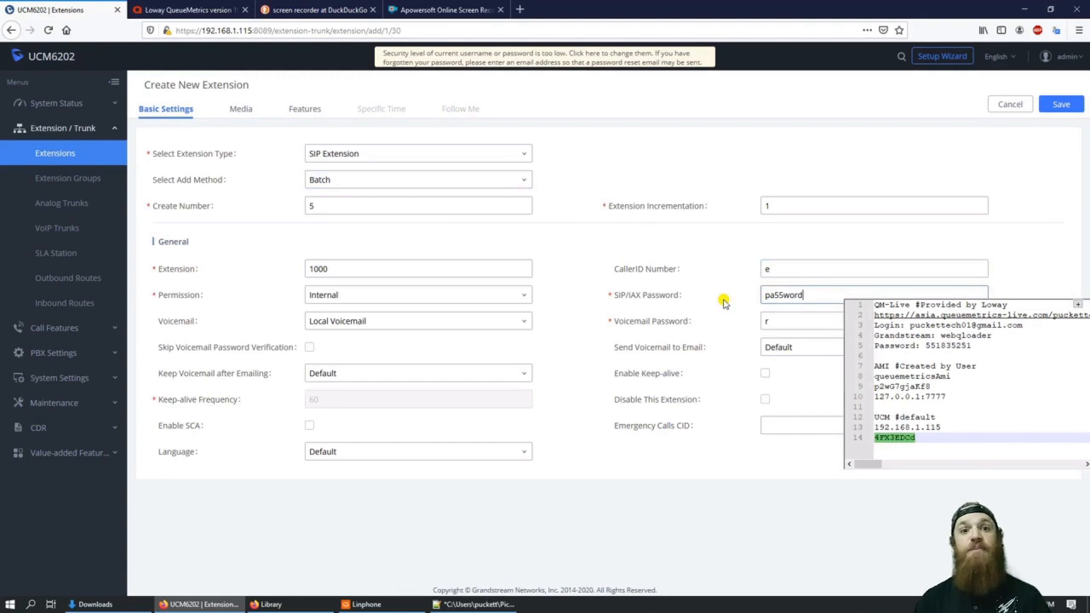
left_click(1054, 107)
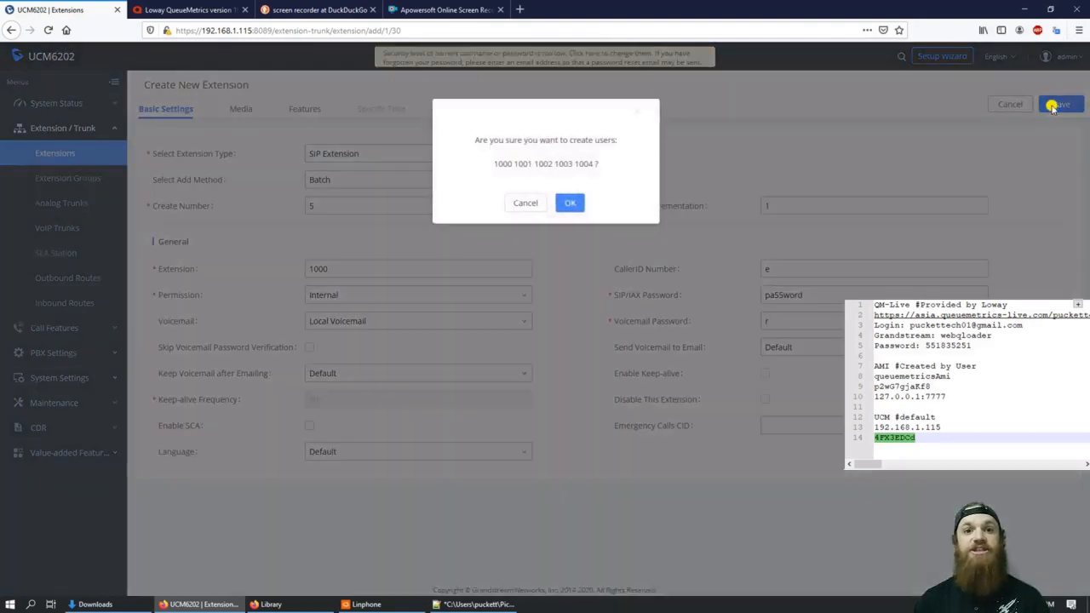
left_click(571, 203)
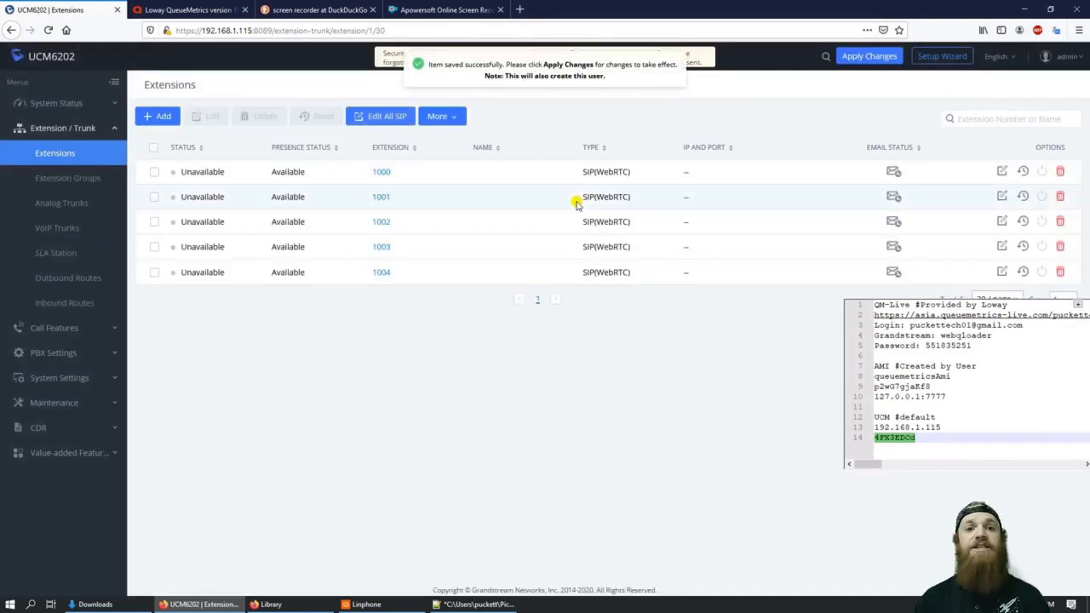
Step: Create call queues Queue01 on 6500 and Queue02 on 6501
left_click(50, 327)
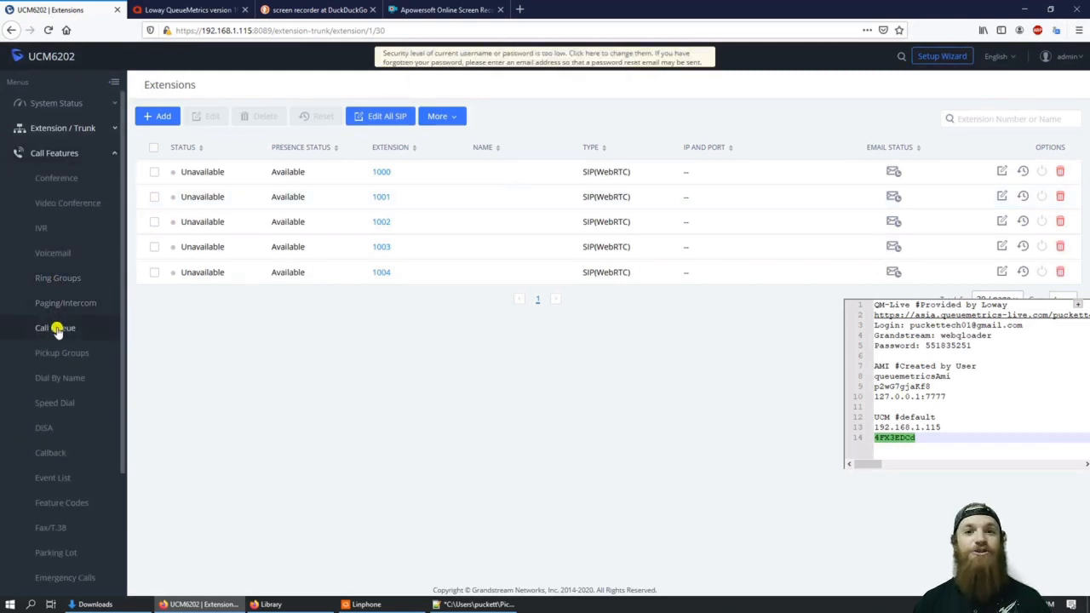
left_click(54, 327)
left_click(155, 139)
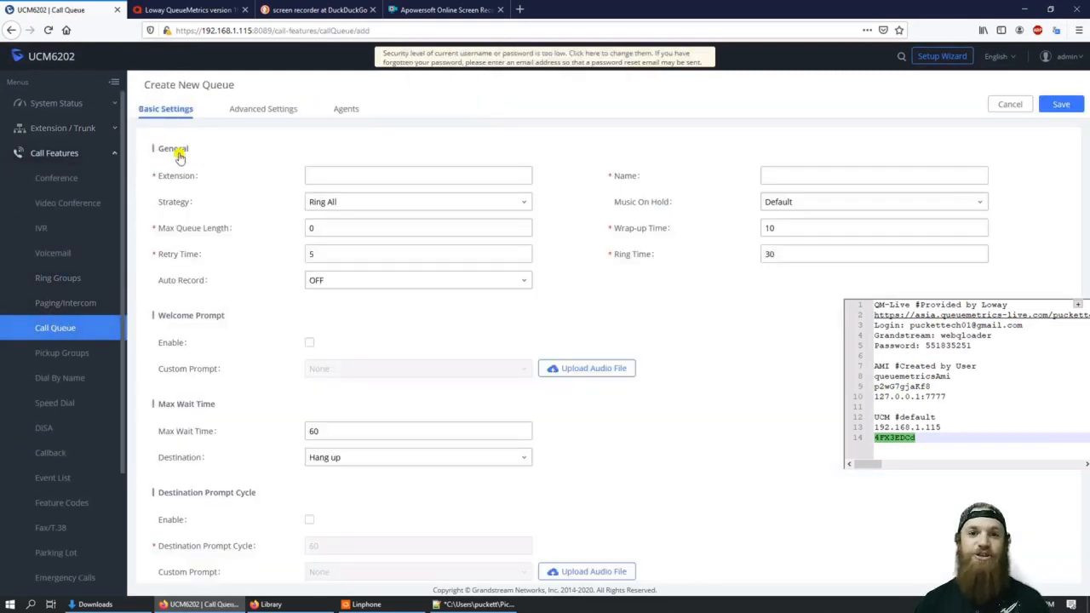
left_click(833, 178)
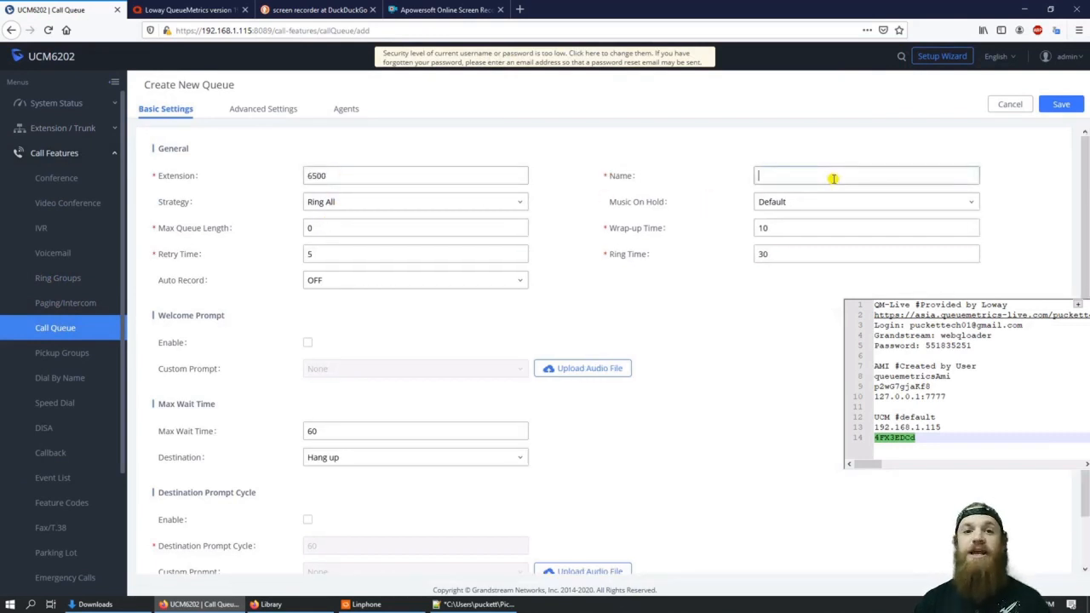
type("Queue01")
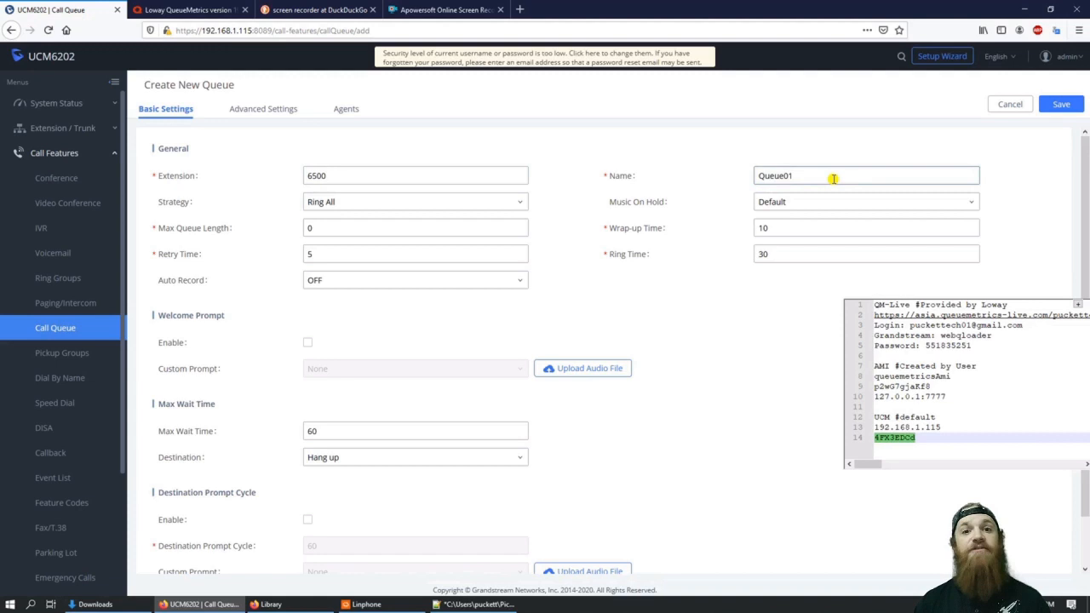
left_click(1056, 104)
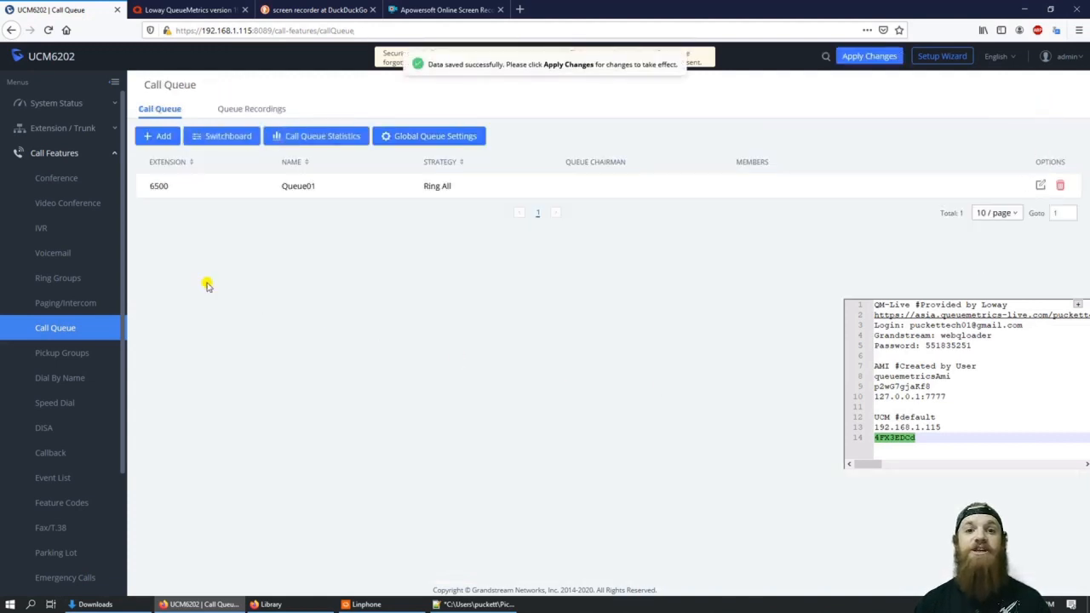
left_click(162, 139)
left_click(796, 174)
type("Queue02")
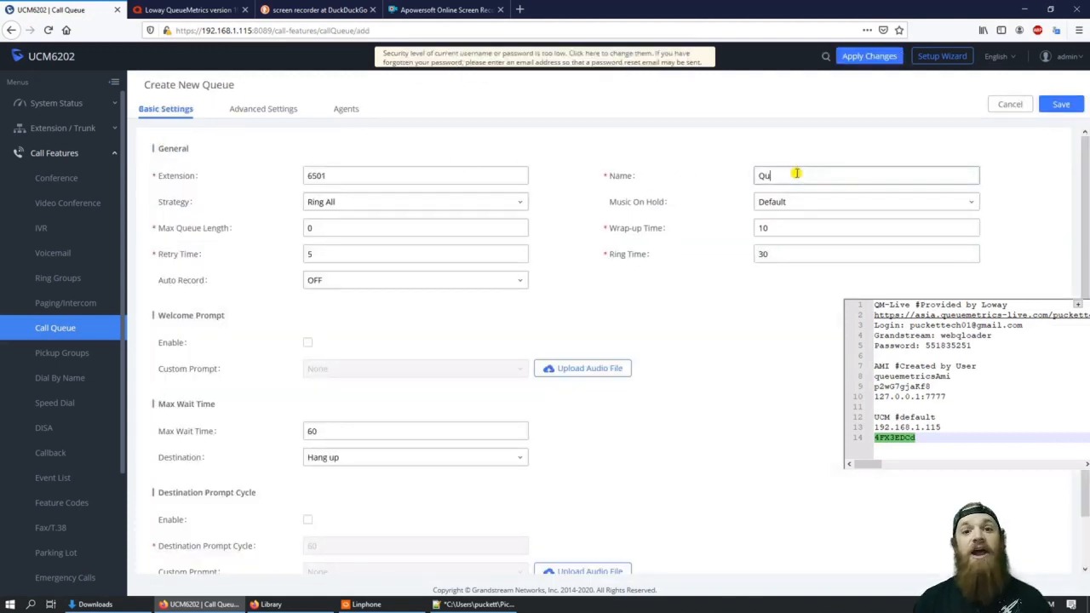
key("Return")
Step: Set agent login suffix 11 and logout suffix 22 in Global Queue Settings, then apply changes
left_click(456, 141)
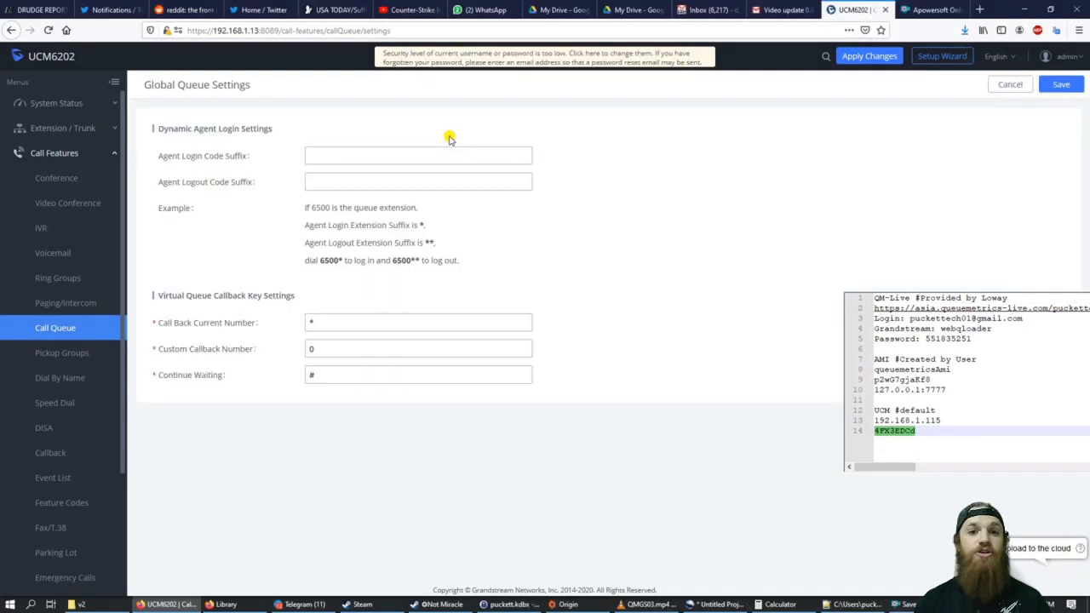
left_click(319, 155)
type("11")
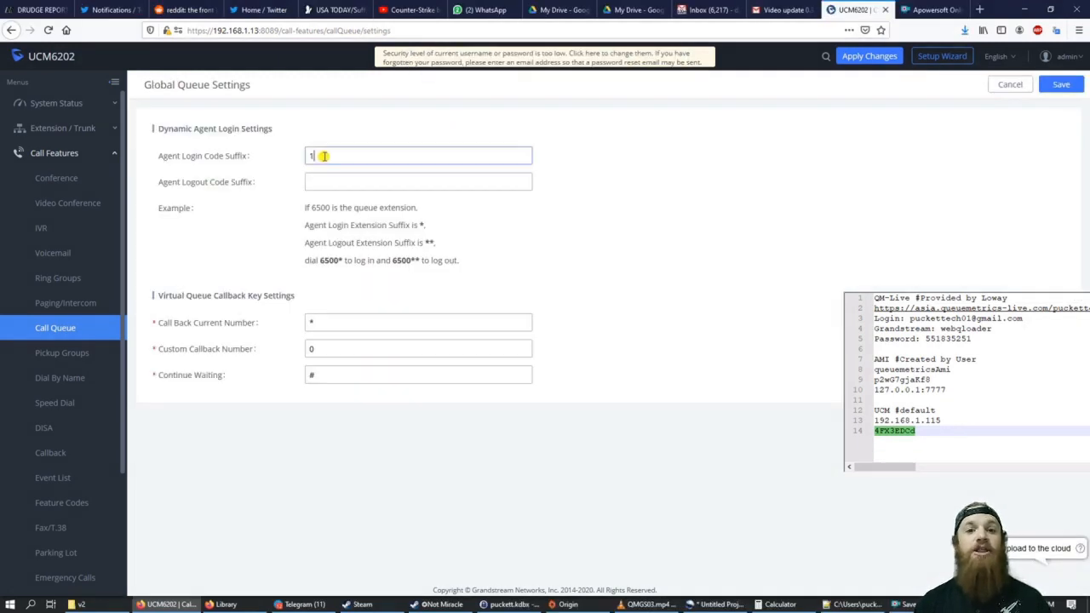
left_click(327, 181)
type("22")
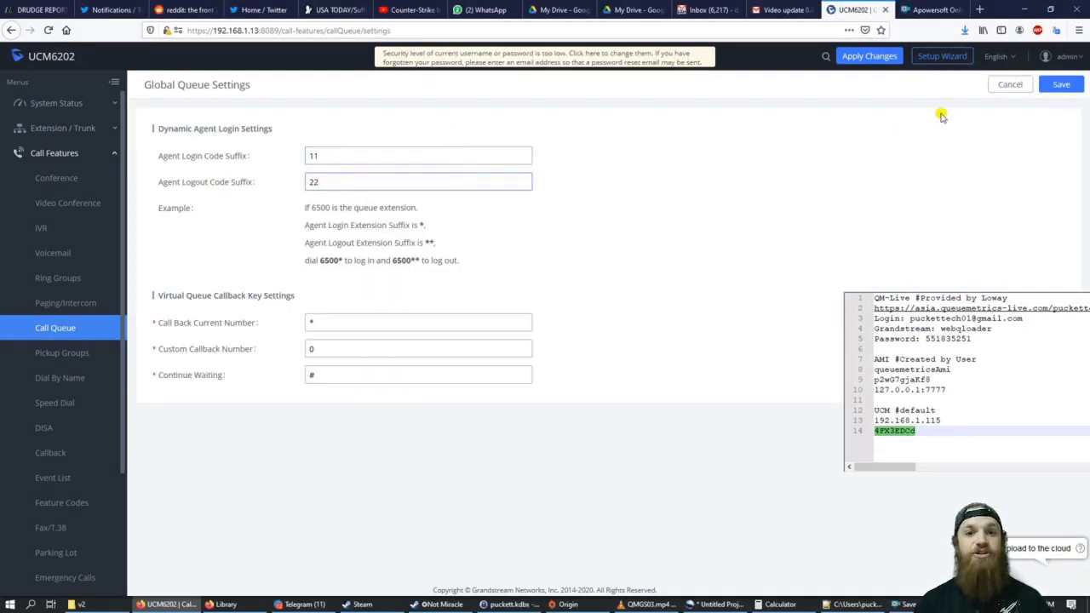
left_click(1061, 83)
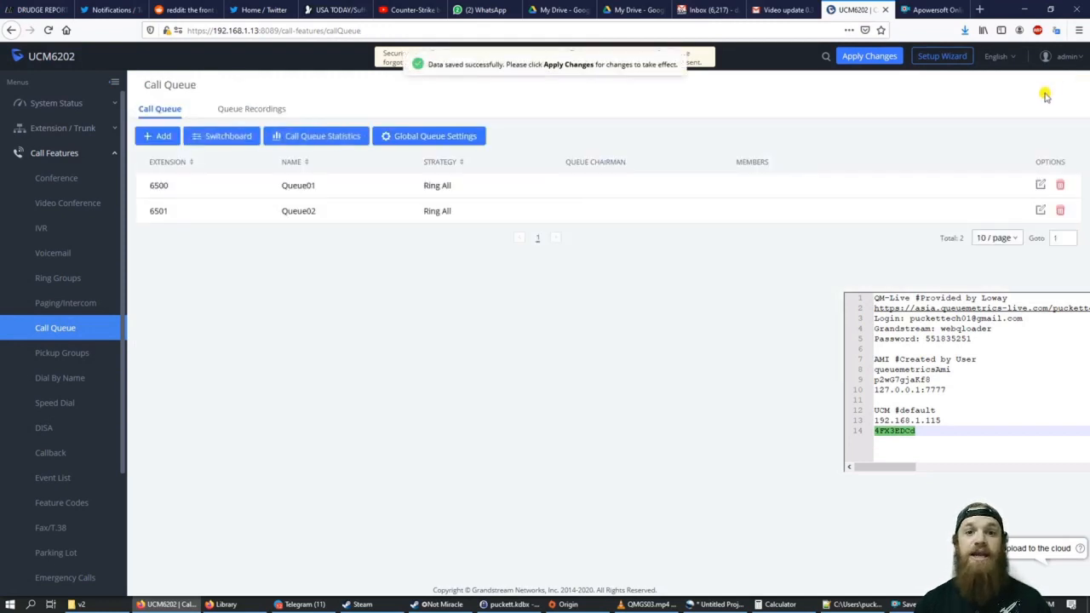
left_click(867, 59)
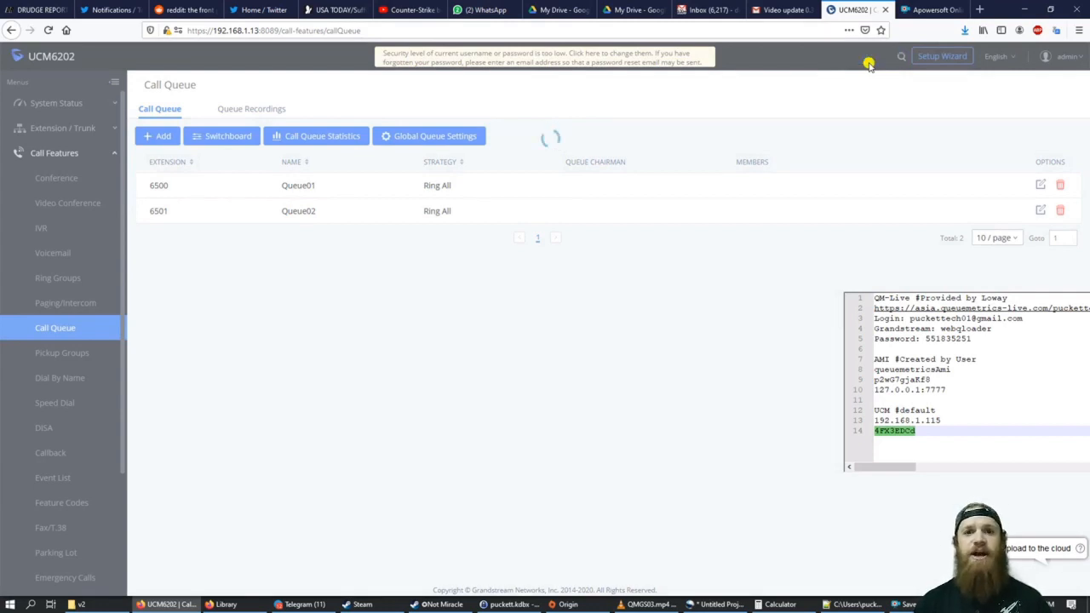
Step: Enable QueueMetrics integration and set its URL to the QueueMetrics-Live address, removing stray 'Loway' text
scroll(51, 426, "down", 4)
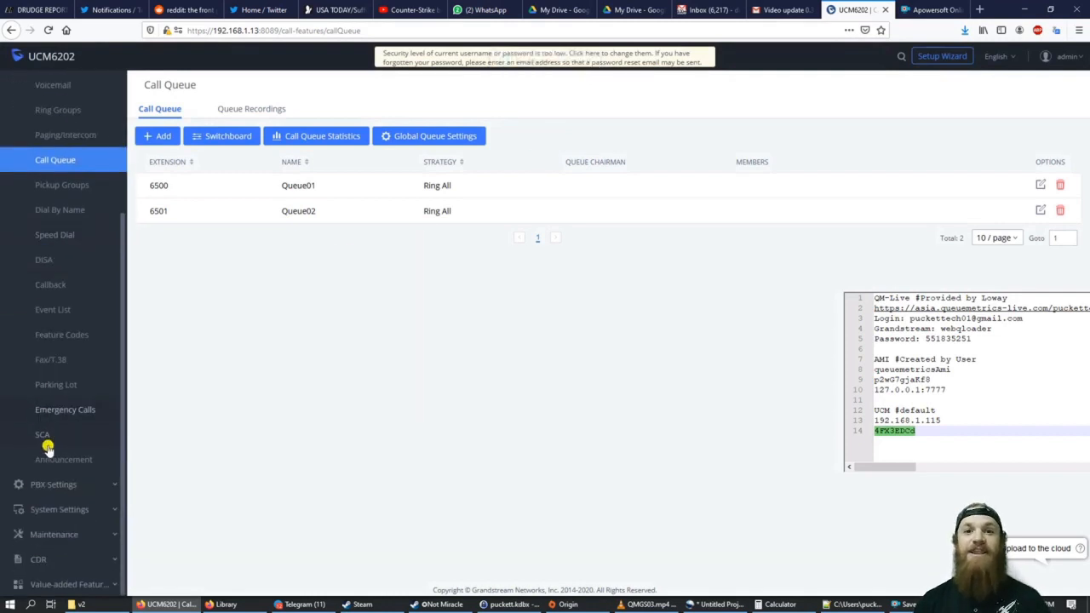
left_click(79, 585)
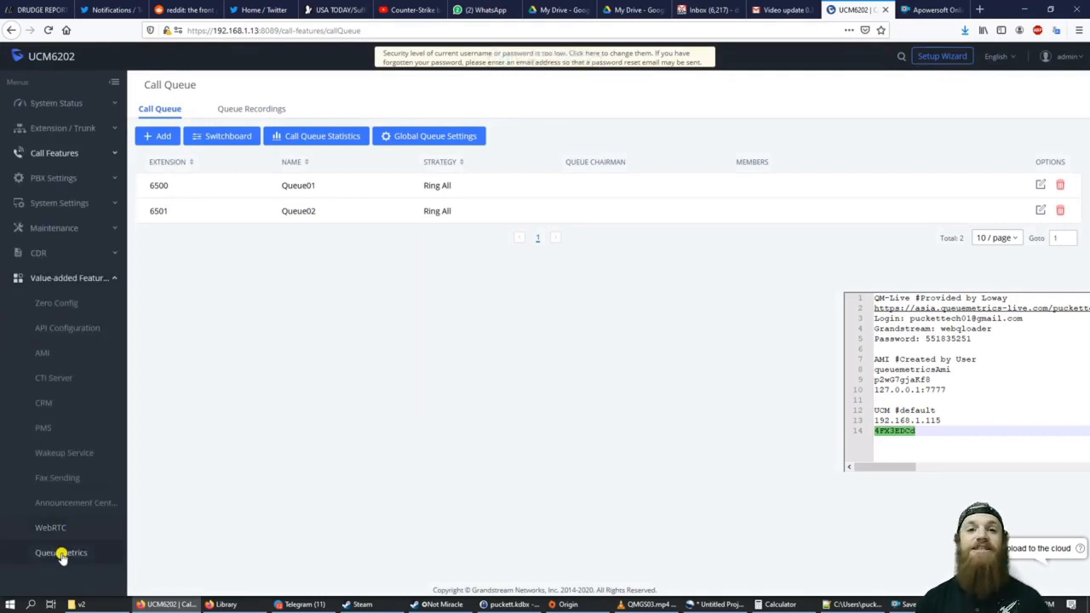
left_click(65, 553)
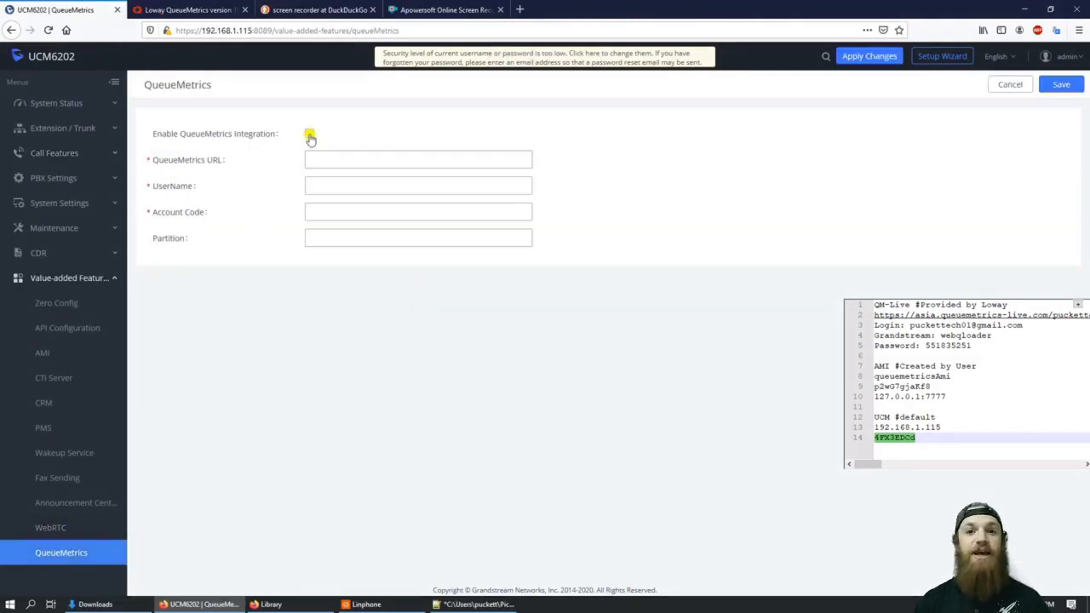
left_click(309, 134)
left_click_drag(982, 305, 869, 324)
key("ctrl+c")
left_click(320, 159)
key("ctrl+v")
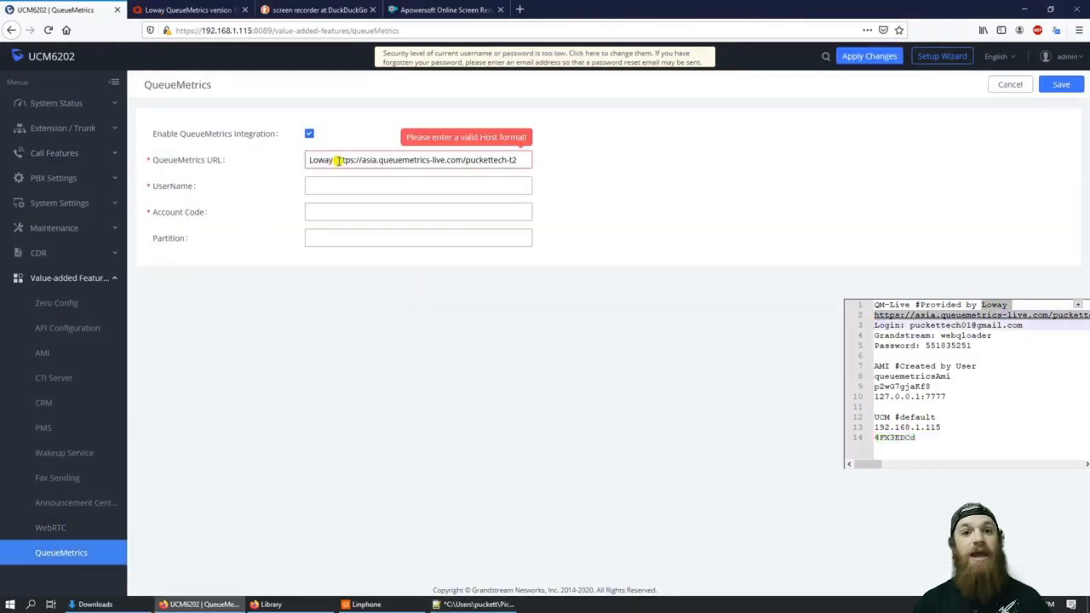
left_click_drag(338, 161, 225, 160)
key("BackSpace")
Step: Fill in the QueueMetrics username and account code from the notes and save
double_click(965, 335)
key("ctrl+c")
left_click(418, 186)
key("ctrl+v")
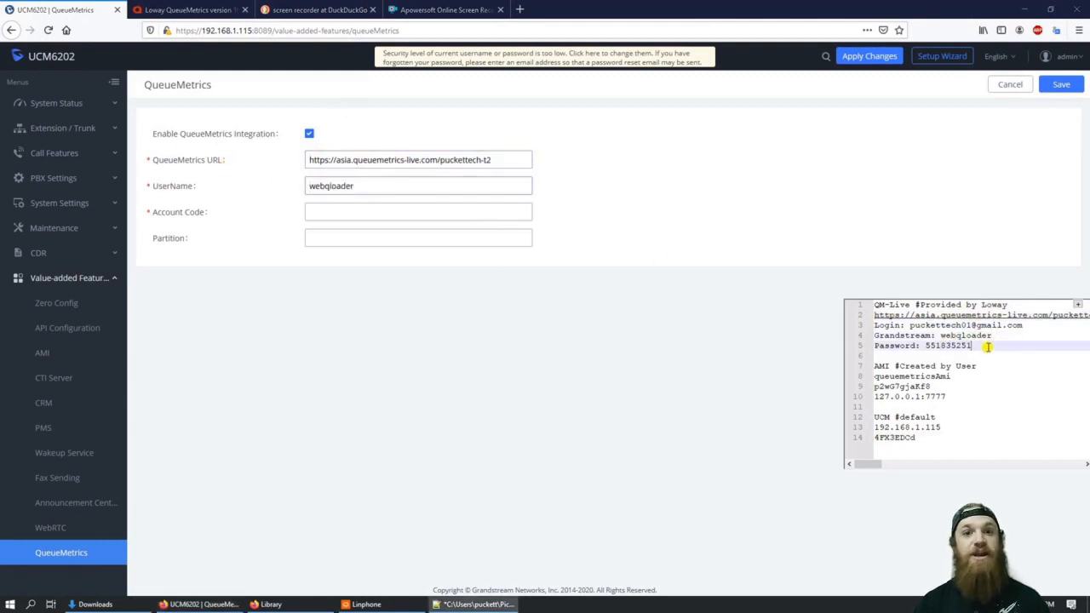
left_click_drag(972, 346, 929, 345)
key("ctrl+c")
left_click(468, 211)
key("ctrl+v")
left_click(1061, 84)
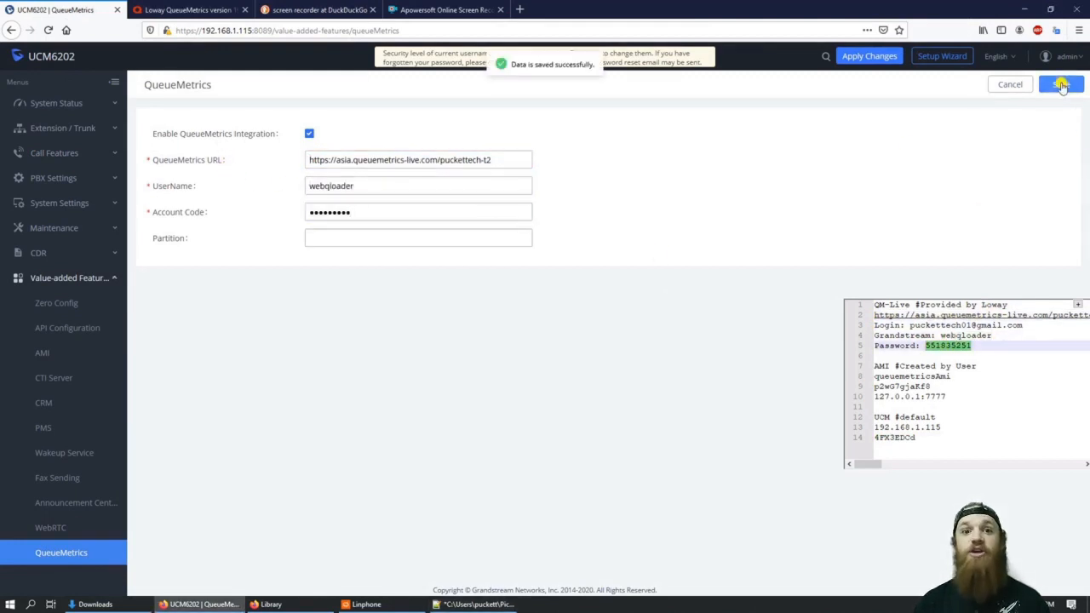
Step: Add a new AMI user with the username and password from the notes
left_click(61, 351)
left_click(163, 117)
left_click_drag(950, 376, 874, 387)
left_click(386, 129)
key("ctrl+v")
key("ctrl+c")
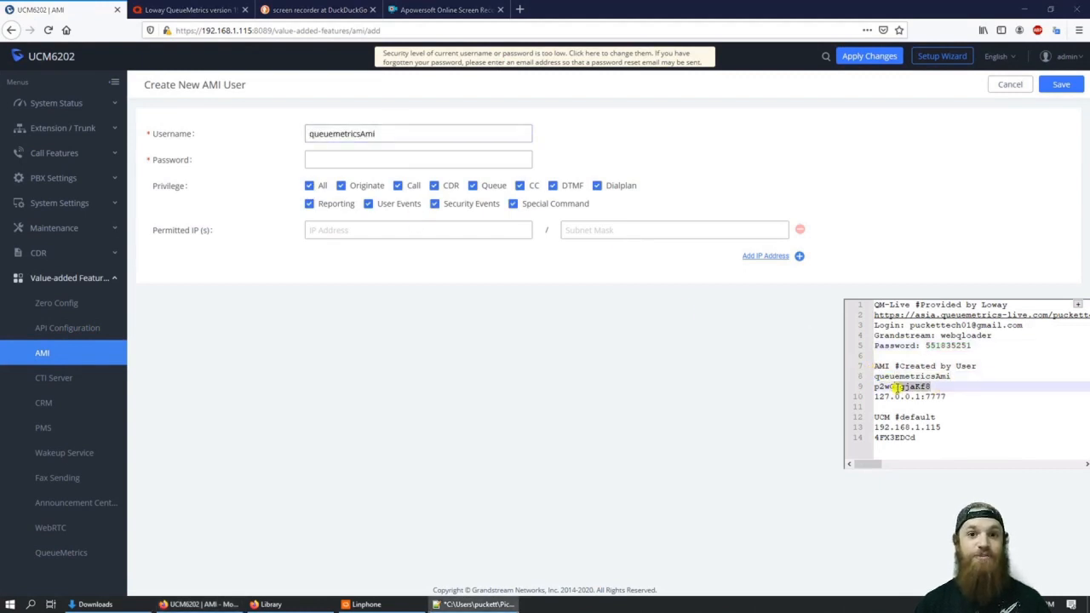
left_click(418, 159)
key("ctrl+v")
Step: Permit the AMI user from 127.0.0.1 with mask 255.255.255.0 and save it
left_click(395, 234)
type("127.0.0.1")
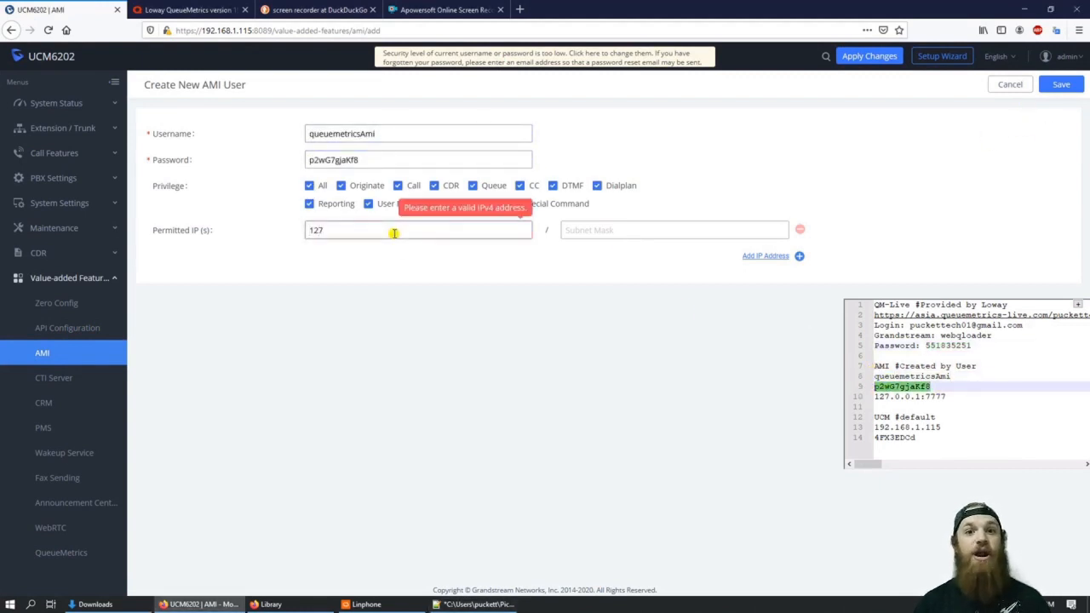
key("Tab")
type("255.255.255.0")
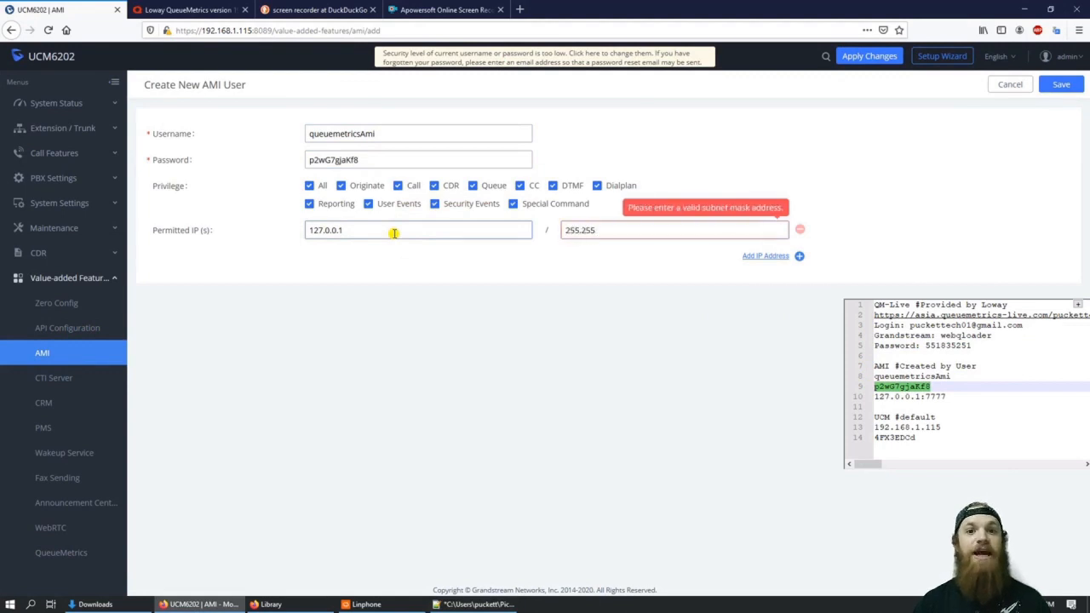
left_click(1061, 85)
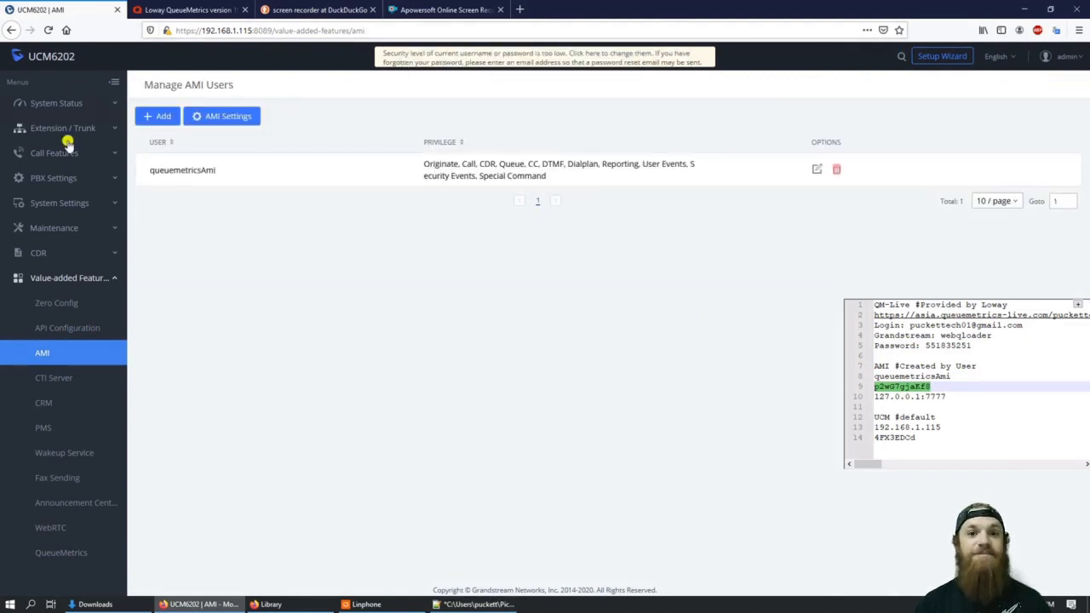
Step: Reboot the PBX from Maintenance > System Cleanup / Reset
left_click(65, 132)
left_click(96, 455)
left_click(81, 205)
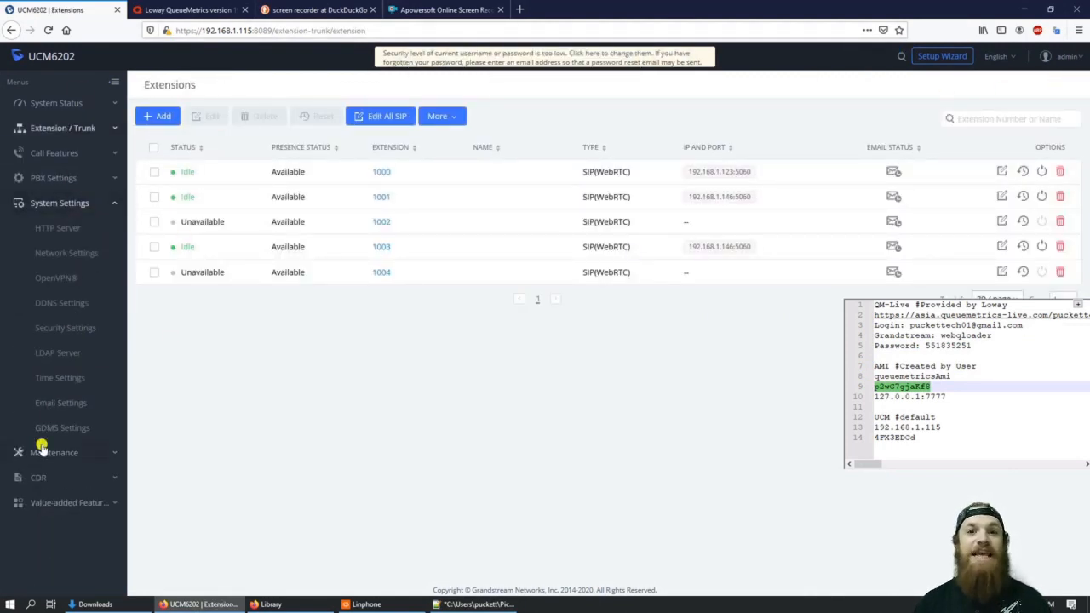
left_click(42, 448)
left_click(51, 430)
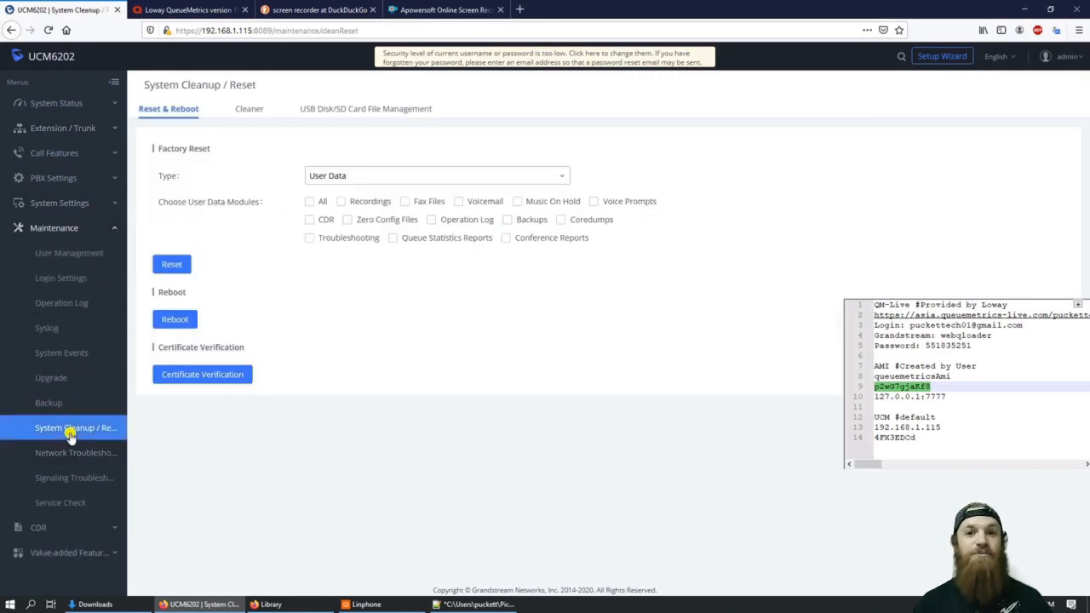
left_click(173, 319)
left_click(570, 205)
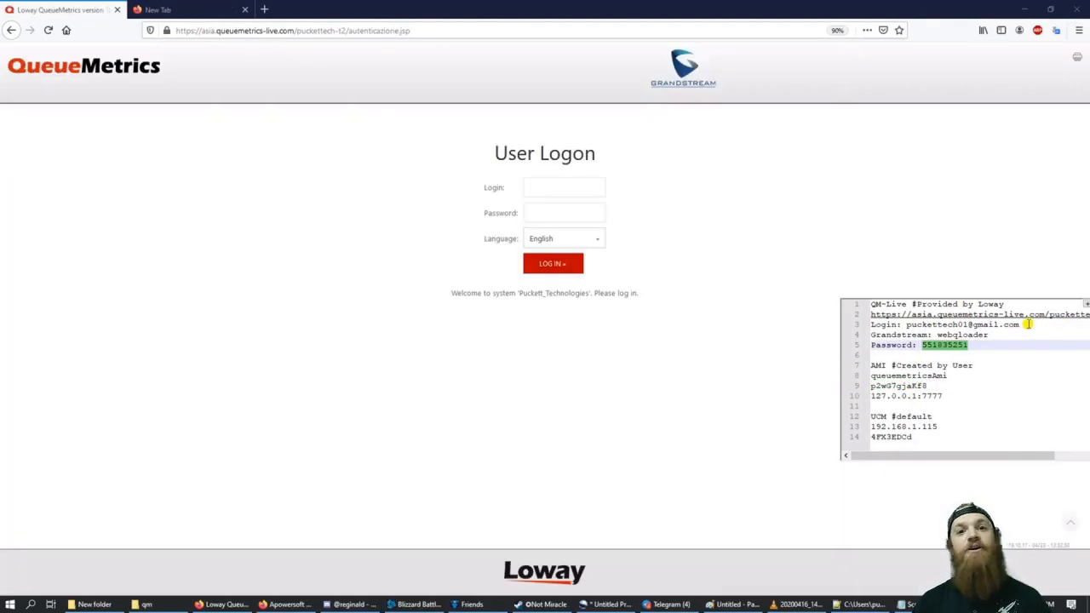
left_click_drag(1029, 324, 904, 325)
Step: Log in to QueueMetrics-Live with the login and password from the notes
key("ctrl+c")
left_click(569, 189)
key("ctrl+v")
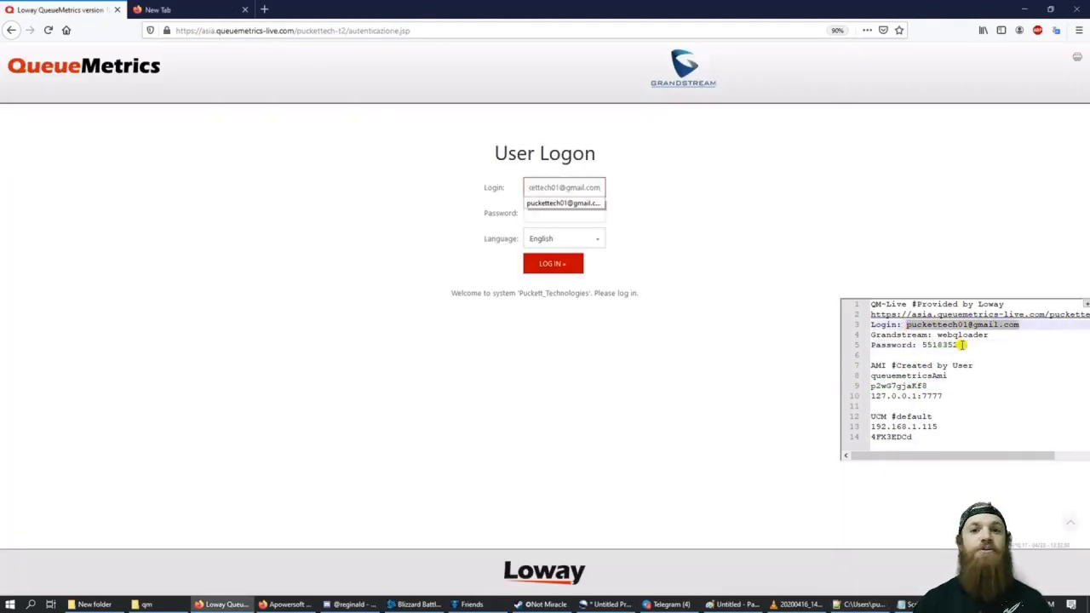
left_click_drag(967, 345, 921, 345)
key("ctrl+c")
left_click(570, 213)
key("ctrl+v")
left_click(553, 263)
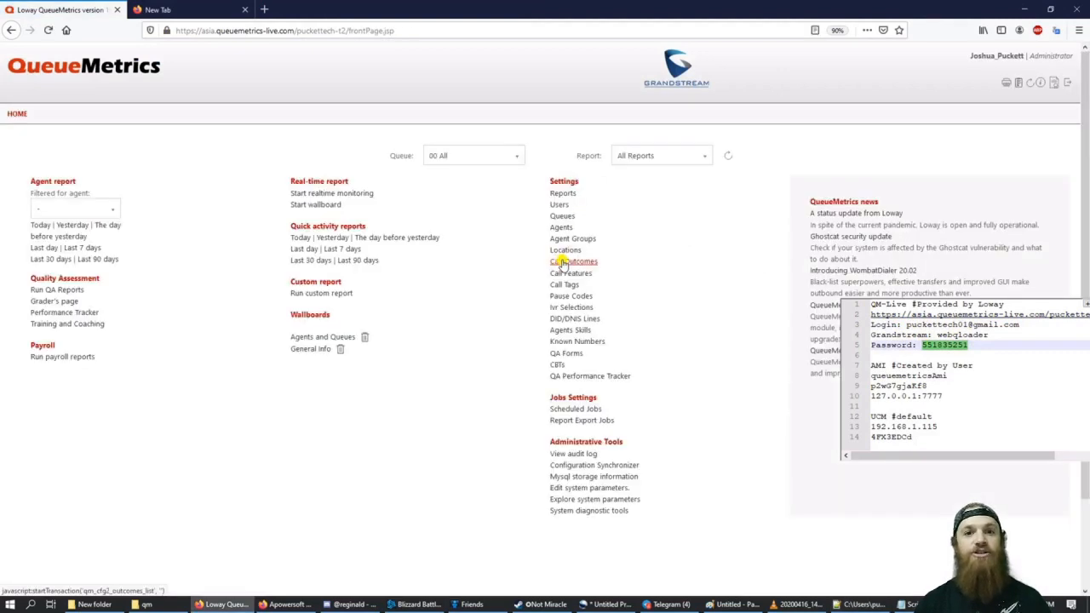
Step: Delete users Agent/101 and Agent/102, then select all known agents
left_click(555, 205)
left_click(356, 303)
left_click(356, 321)
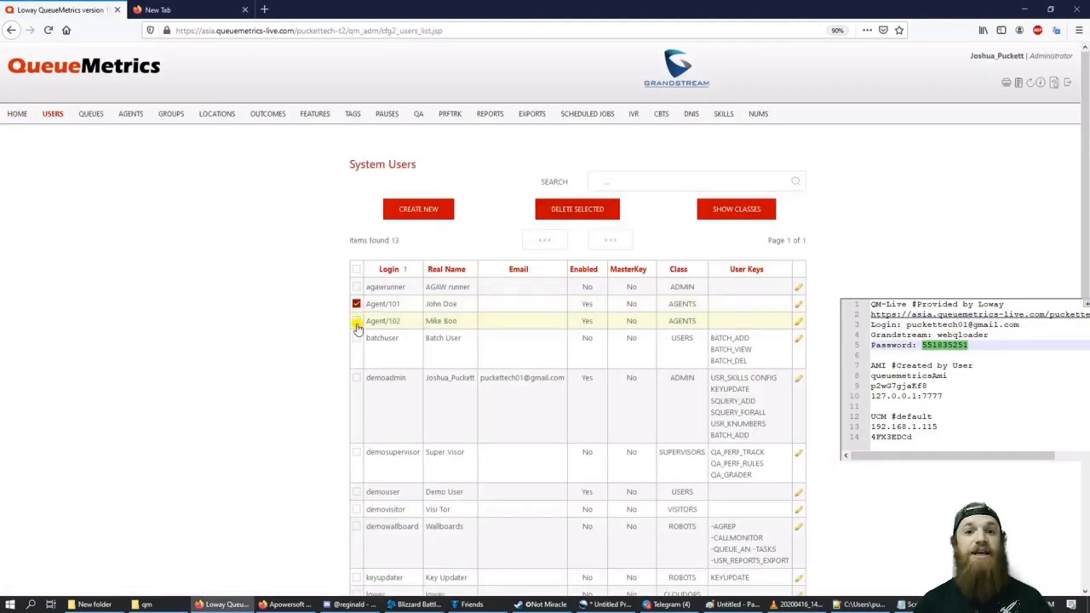
left_click(570, 210)
left_click(133, 114)
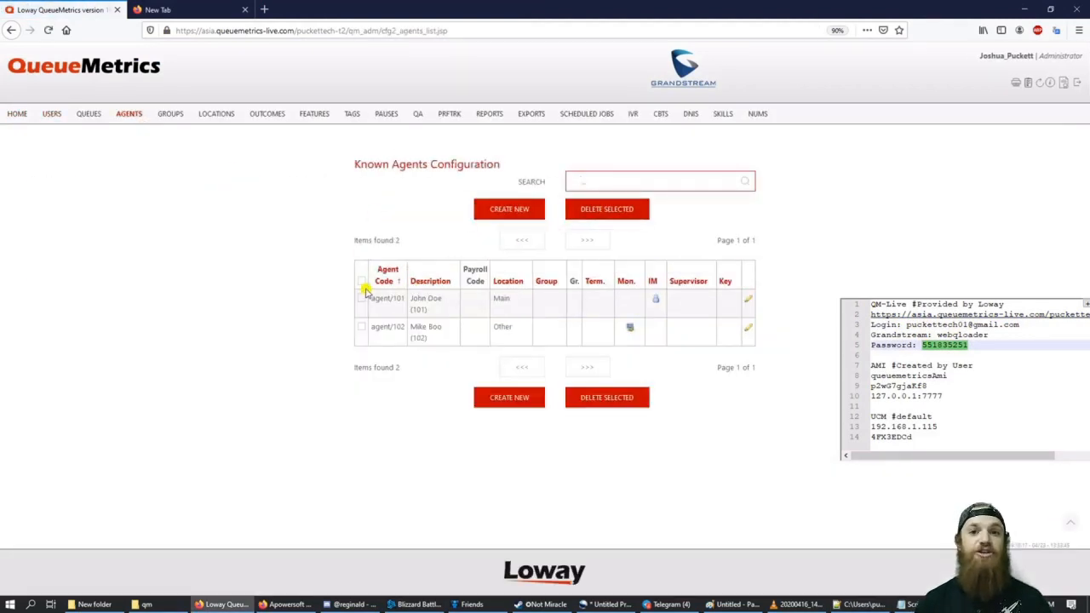
left_click(361, 280)
Step: Delete the selected agents and all three sample queues
left_click(635, 213)
left_click(89, 114)
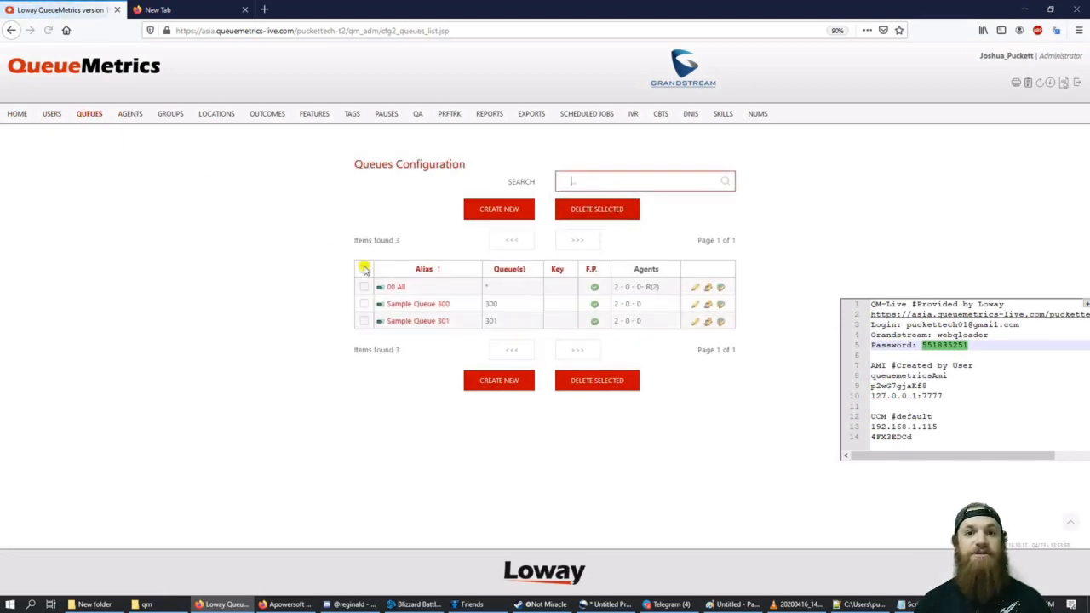
left_click(364, 269)
left_click(586, 217)
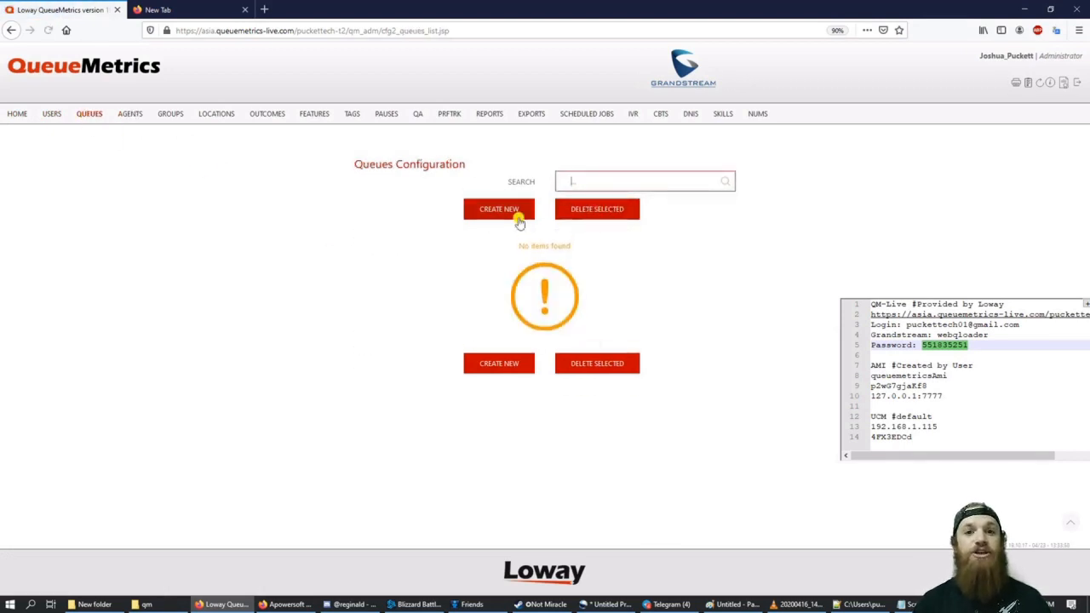
Step: Create and save a new queue named 'All', then return home
left_click(499, 213)
type("All")
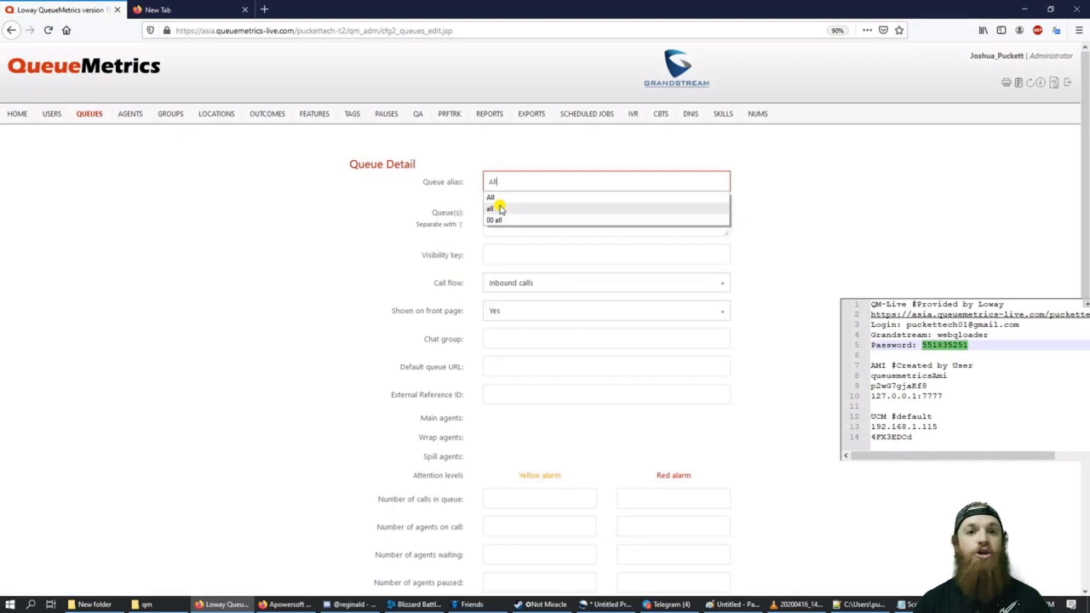
left_click(503, 227)
scroll(311, 258, "down", 6)
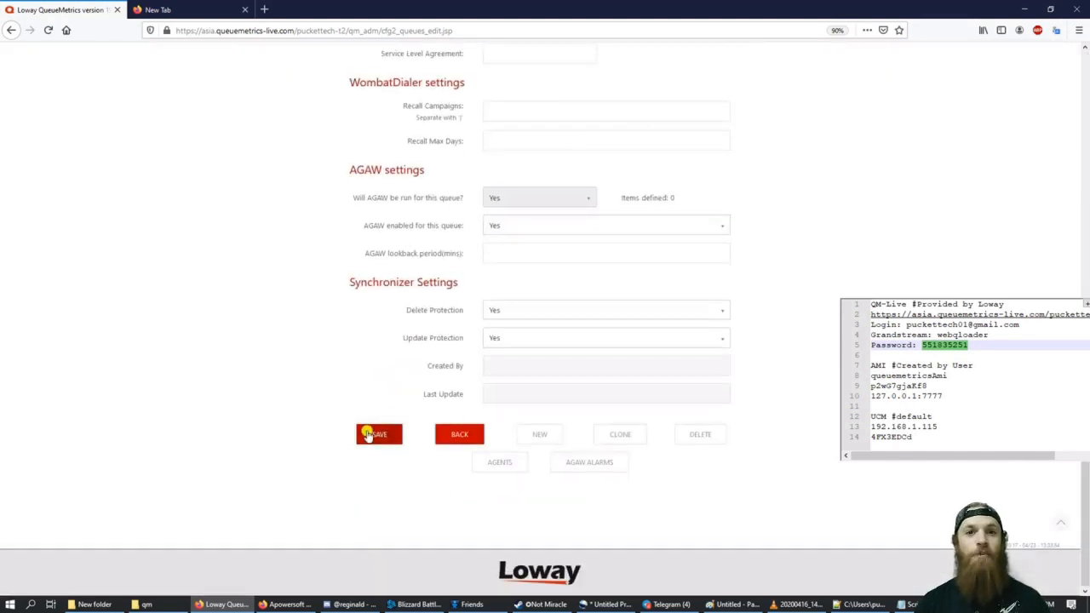
left_click(377, 432)
left_click(13, 114)
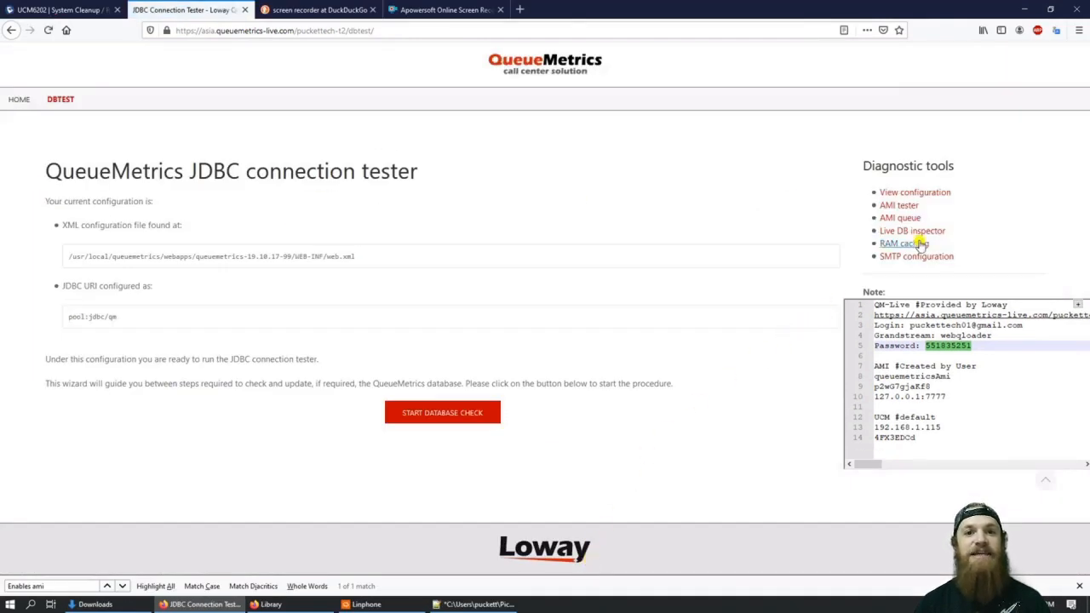
Step: Review partition P001's live records in the Live DB inspector, then return home
left_click(927, 232)
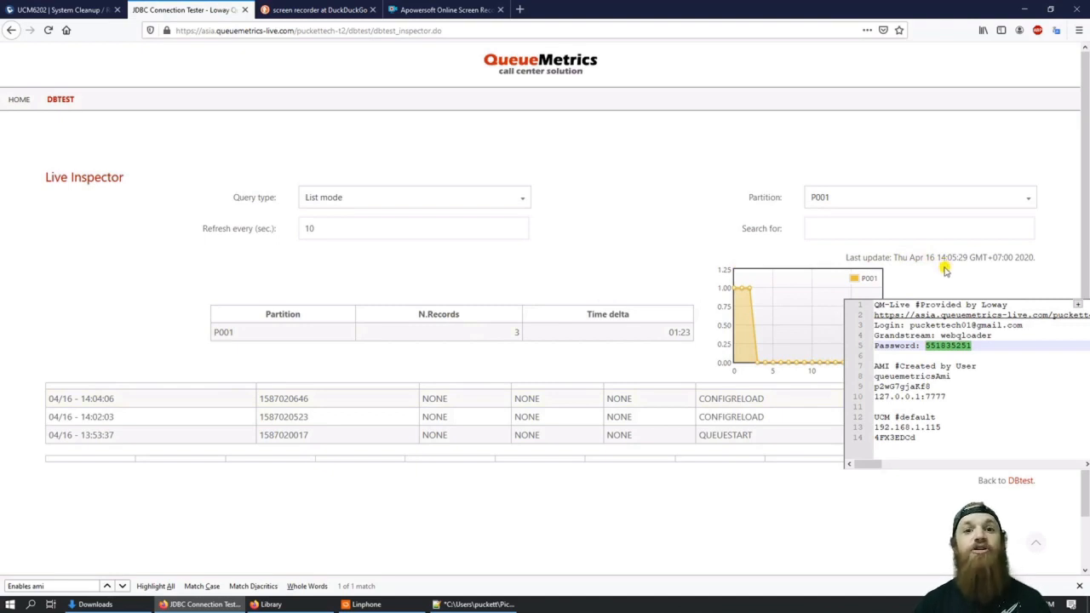
left_click(20, 99)
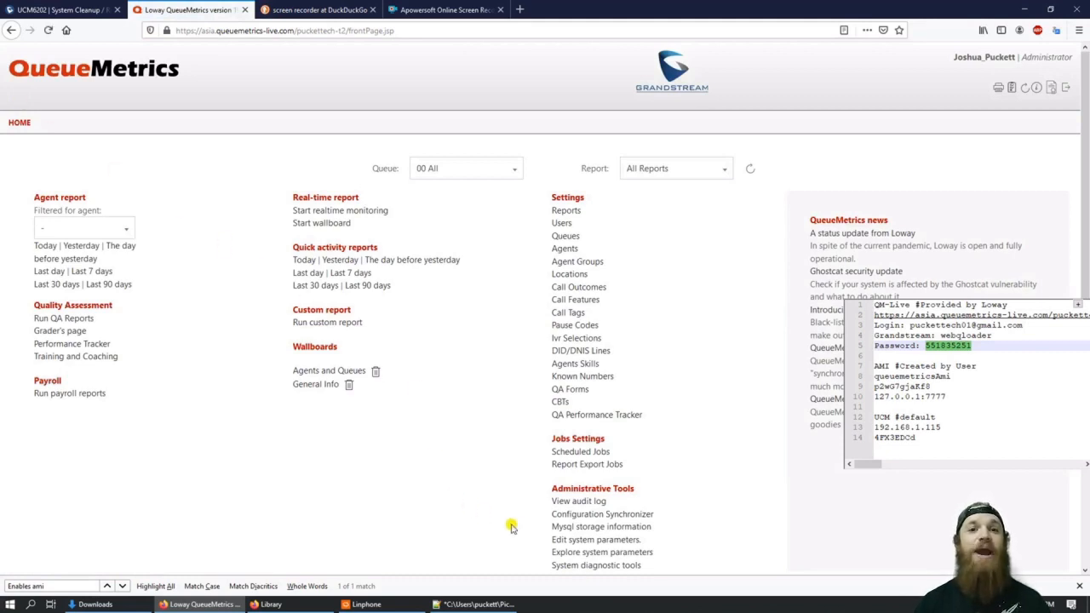
Step: In system parameters, put the AMI user's name and password into the 'TCP AMI' callfile.dir line
left_click(573, 542)
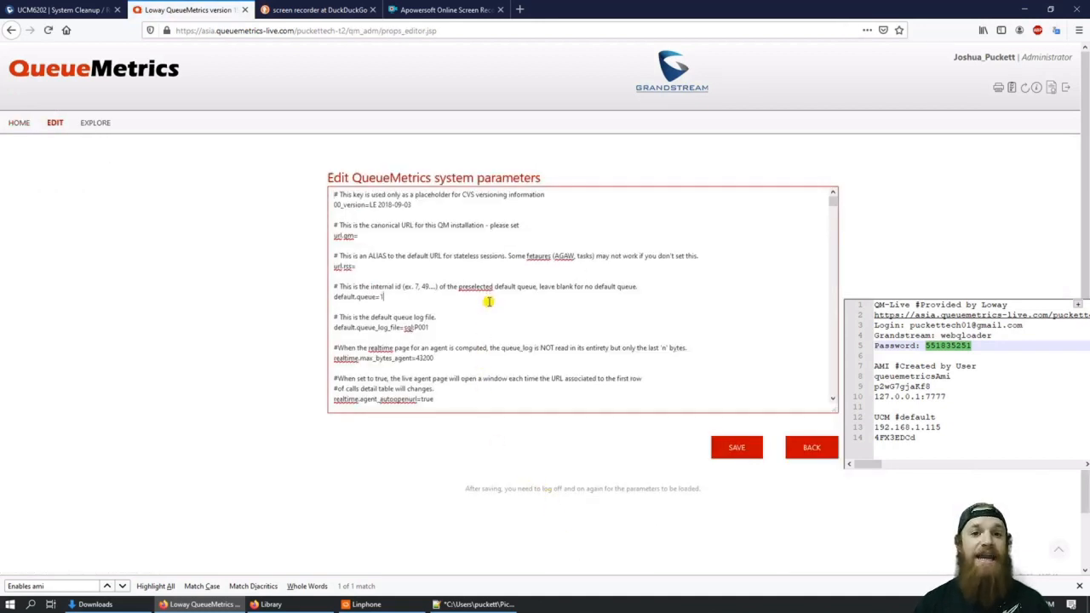
key("ctrl+f")
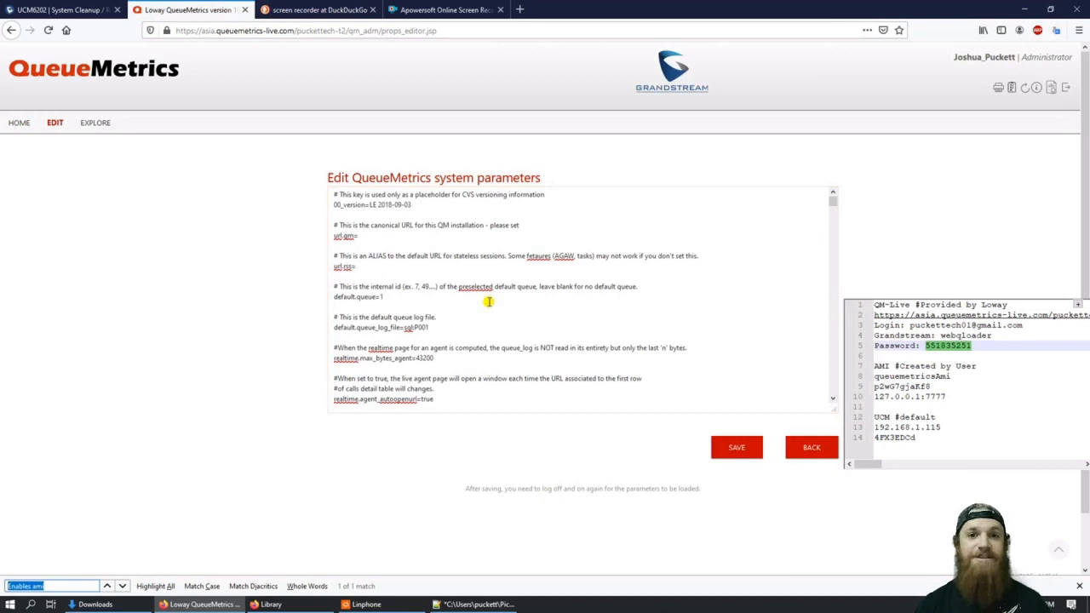
type("TCP")
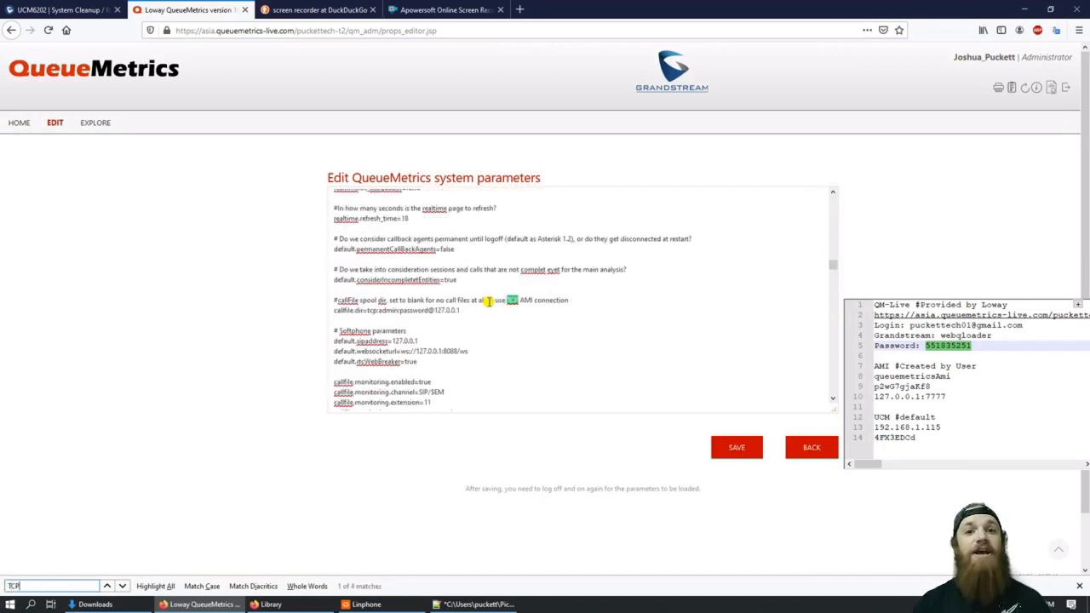
type(" AMI")
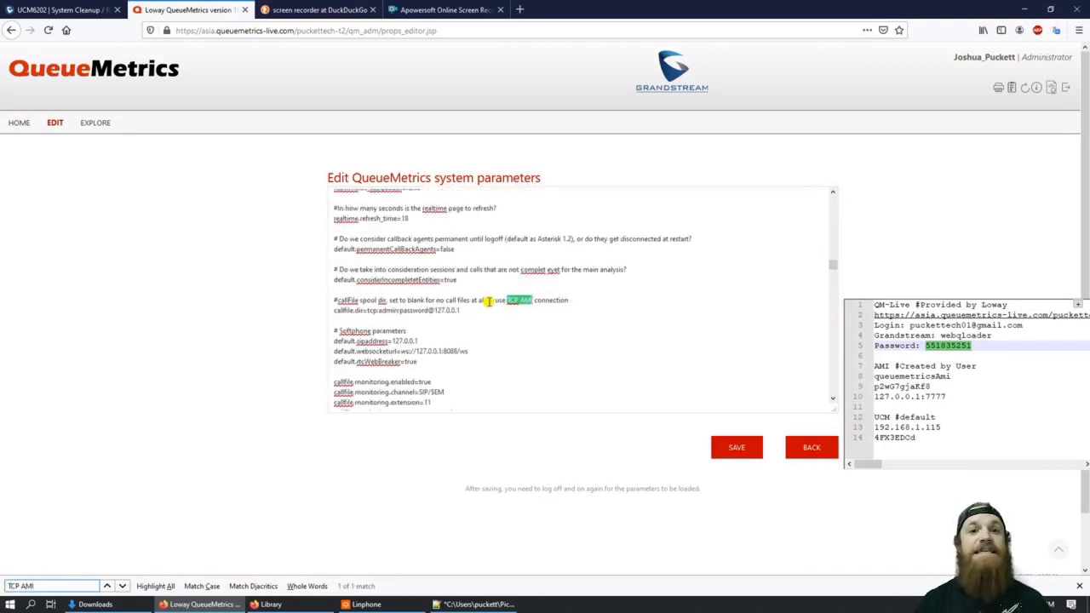
left_click_drag(952, 375, 874, 380)
key("ctrl+c")
left_click(397, 310)
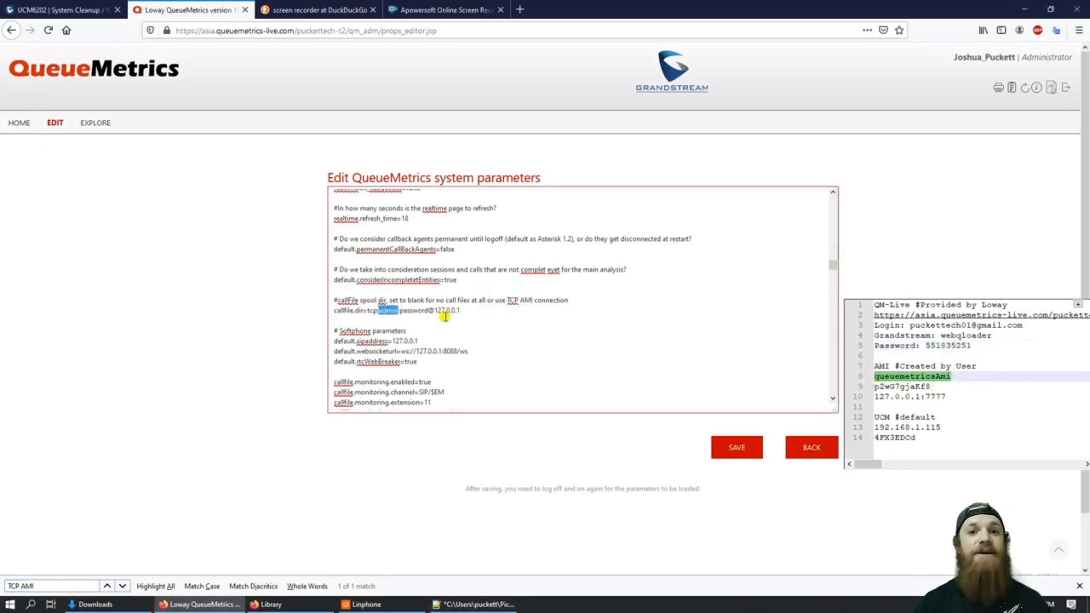
key("ctrl+v")
left_click_drag(960, 389, 870, 389)
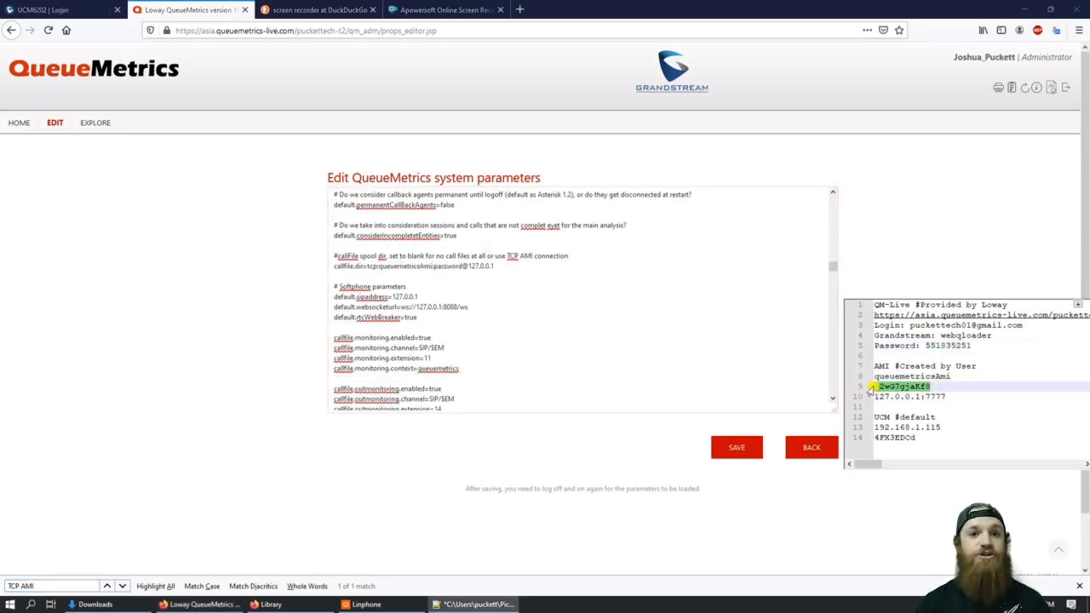
key("ctrl+c")
double_click(451, 266)
key("ctrl+v")
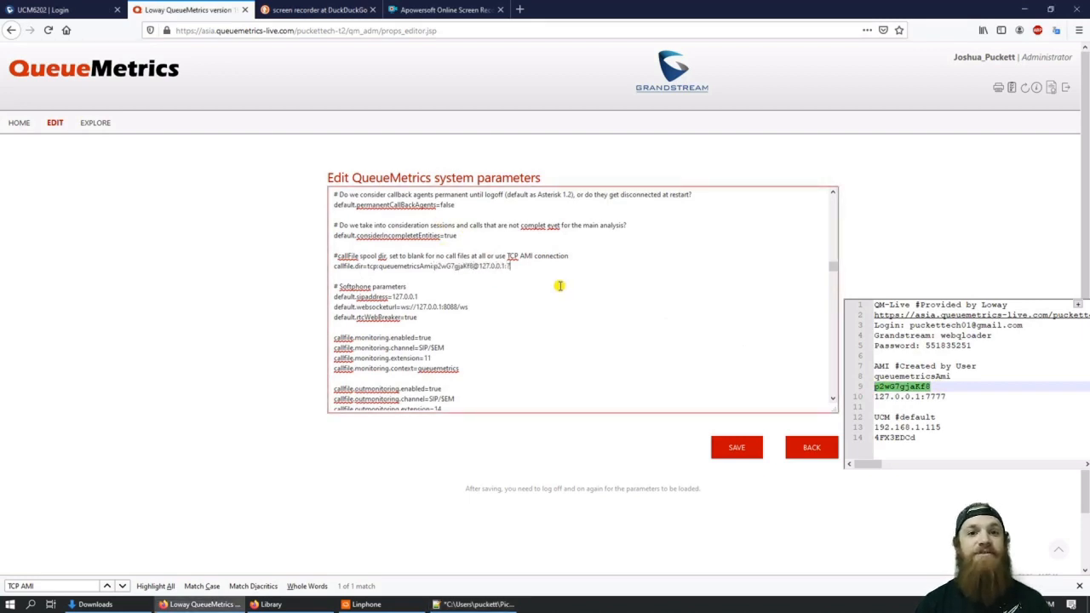
Step: Search the system parameters for 'Enables AMI' to locate the directami lines
left_click(947, 409)
key("ctrl+Tab")
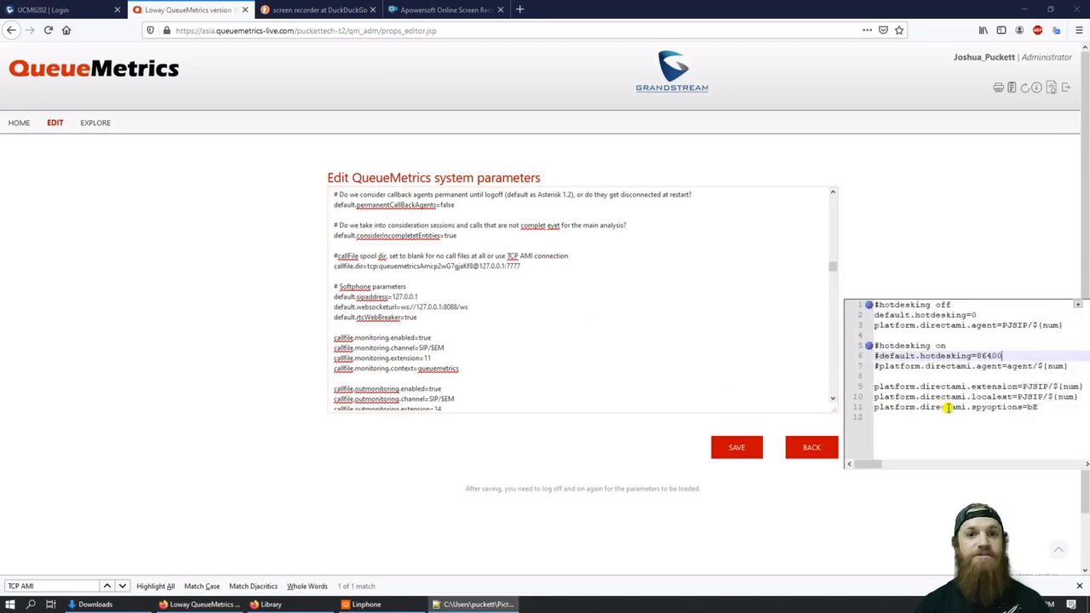
left_click(454, 321)
key("ctrl+f")
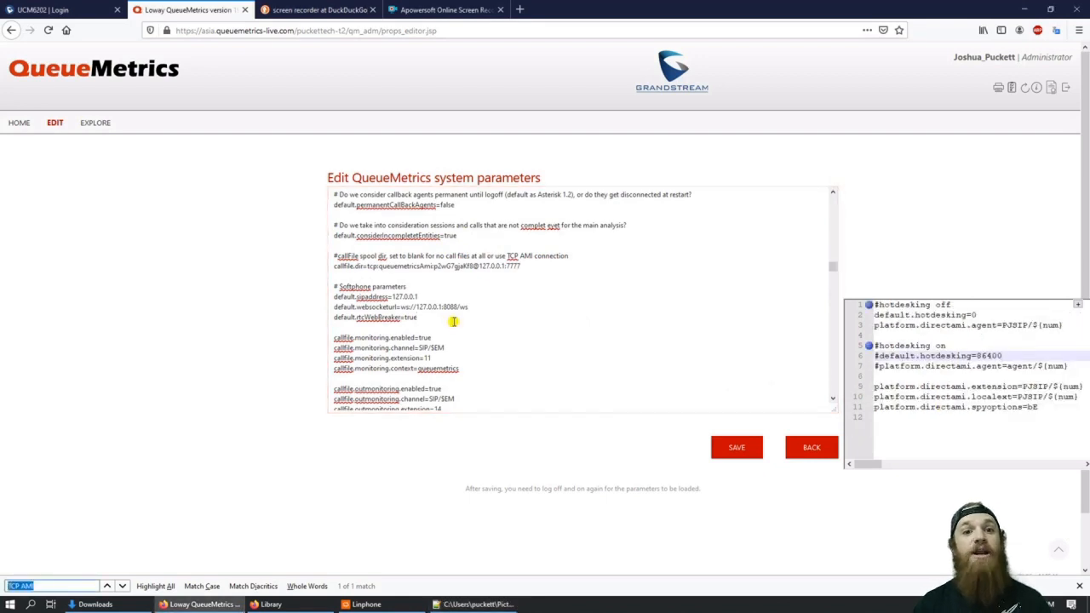
type("Enables")
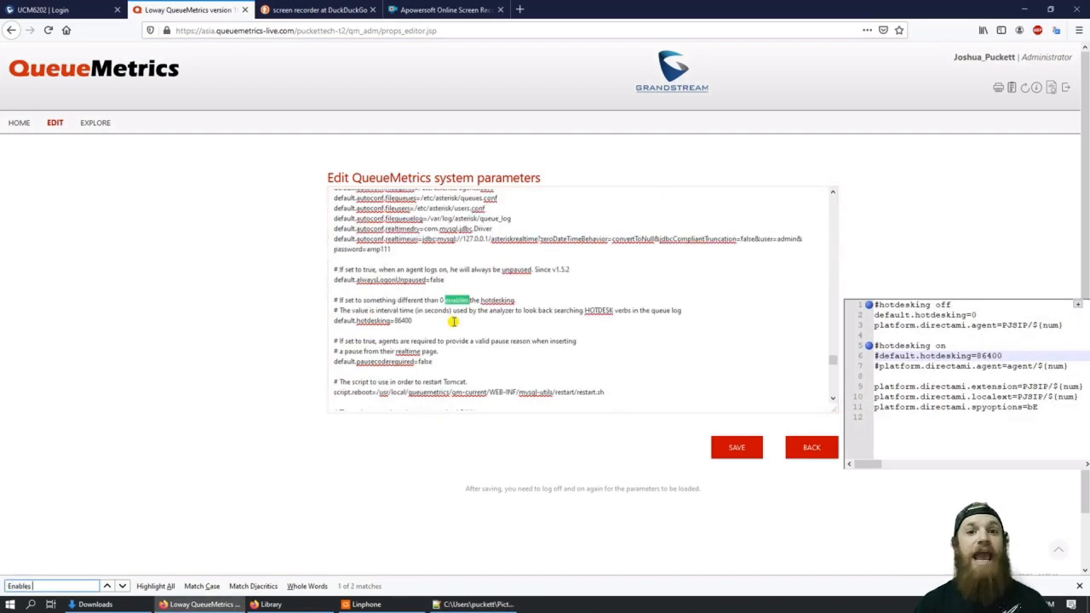
type(" AMI")
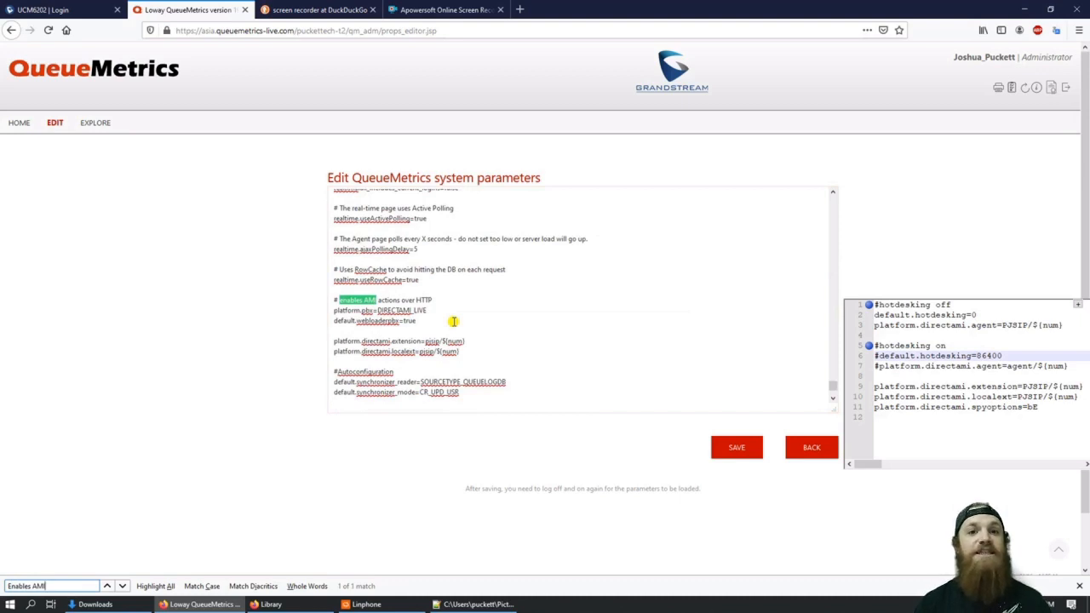
Step: Replace the two directami lines with the hotdesking and PJSIP block from the notes, and save
left_click_drag(1050, 417, 845, 301)
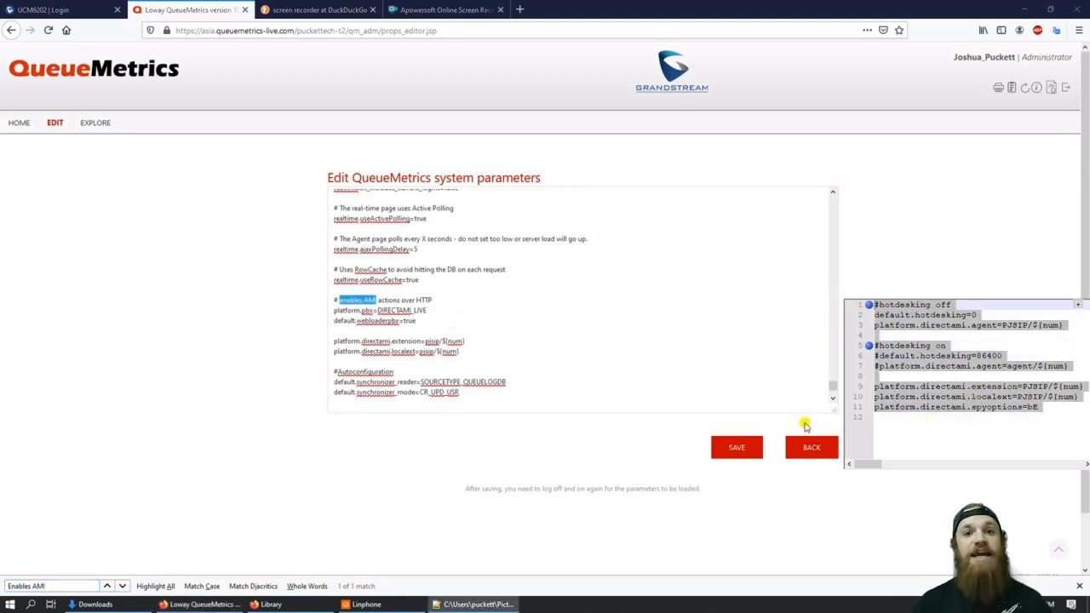
left_click(468, 352)
key("shift+Up")
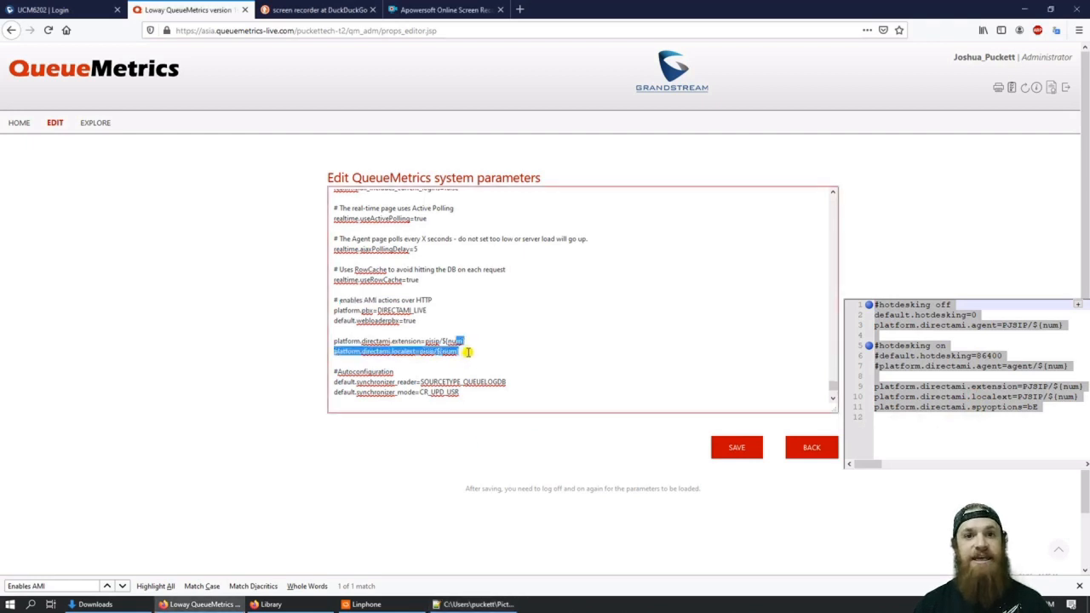
key("shift+Left")
key("shift+Left")
key("shift+Left")
key("shift+Left")
key("shift+Left")
key("shift+Left")
key("shift+Left")
key("shift+Left")
key("shift+Left")
key("shift+Left")
key("shift+Left")
key("shift+Left")
key("shift+Left")
key("shift+Left")
key("shift+Left")
key("shift+Left")
key("shift+Left")
key("shift+Left")
key("shift+Left")
key("shift+Left")
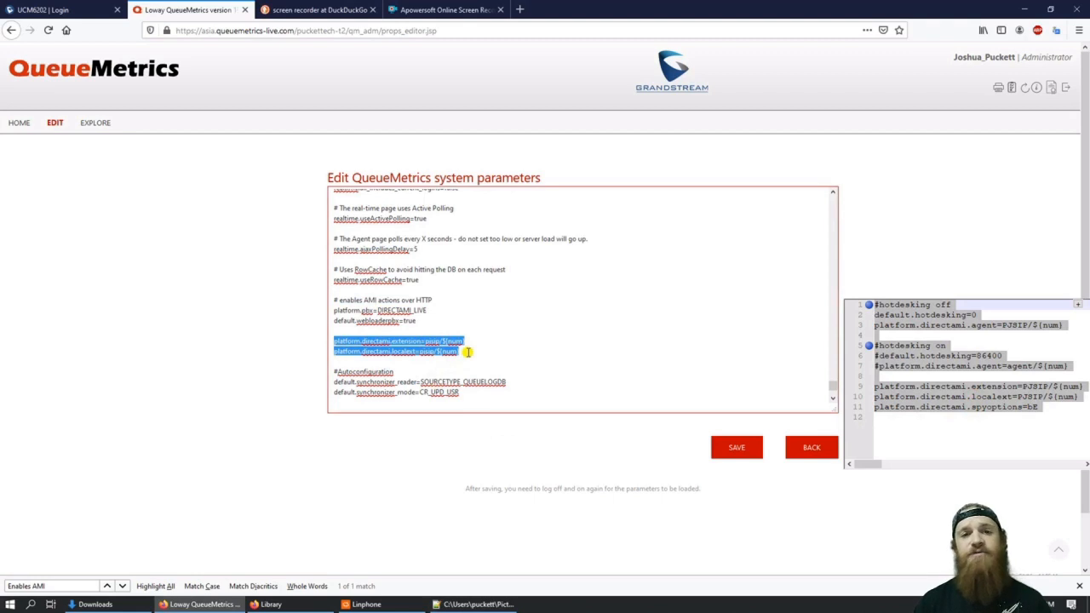
key("ctrl+v")
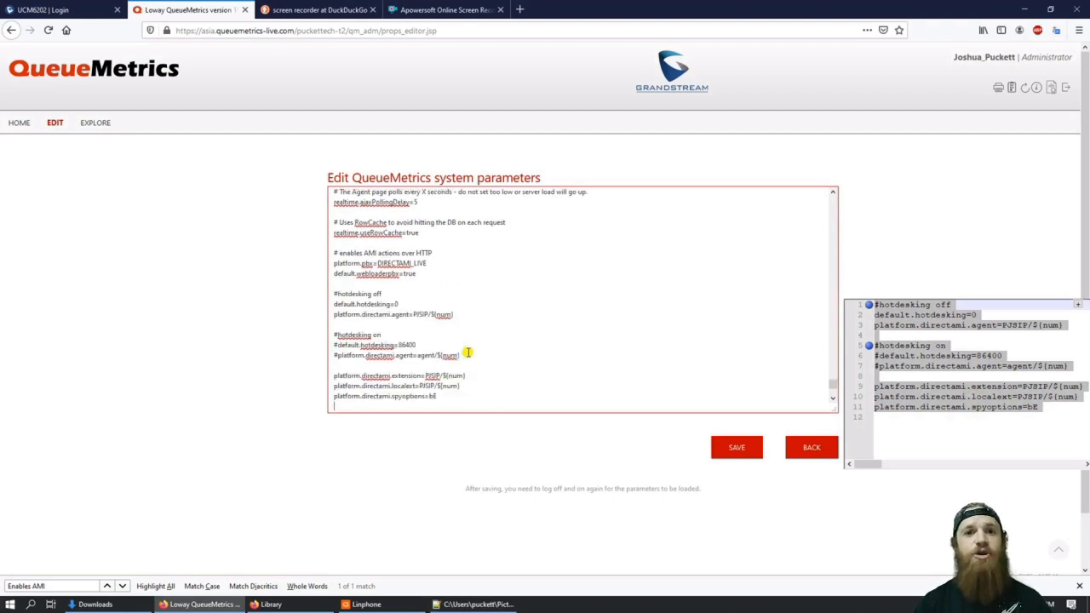
scroll(469, 348, "down", 3)
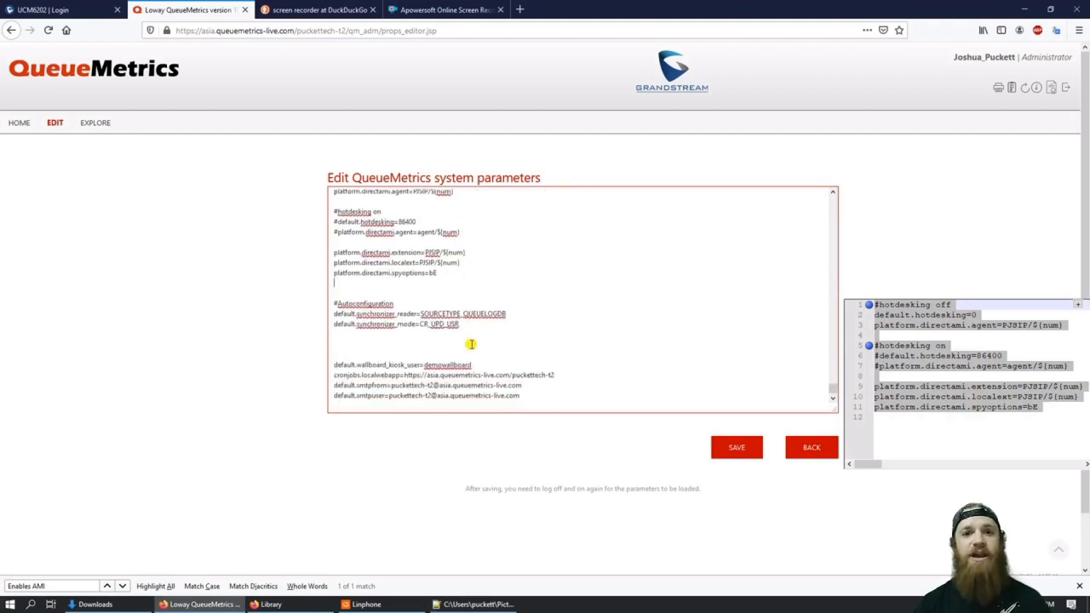
left_click(726, 450)
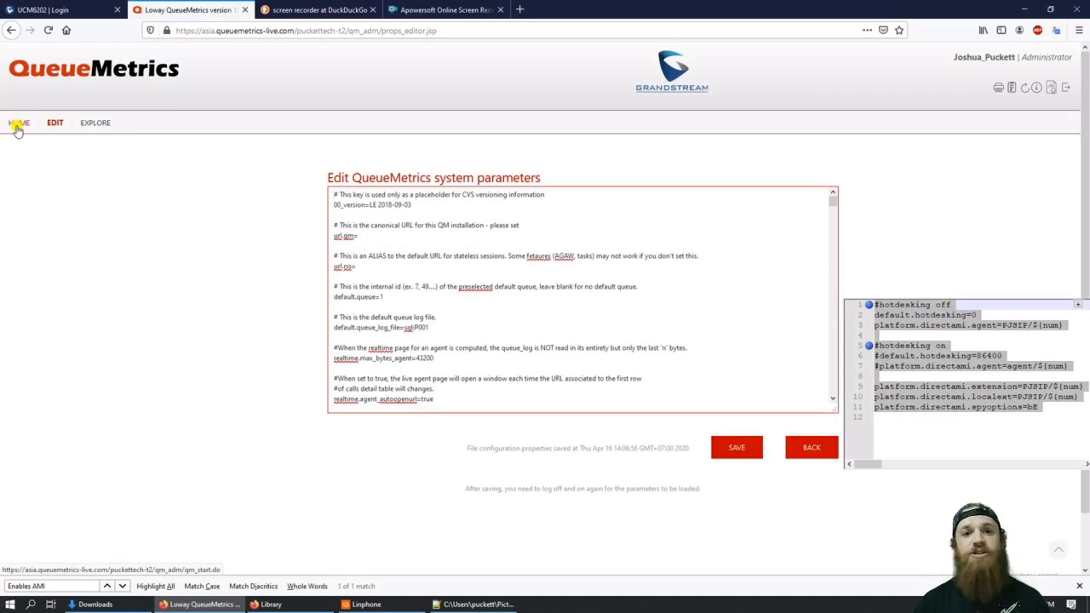
Step: Import the configuration from the QueueLog Database Table in the Configuration Synchronizer
left_click(18, 124)
scroll(753, 440, "down", 3)
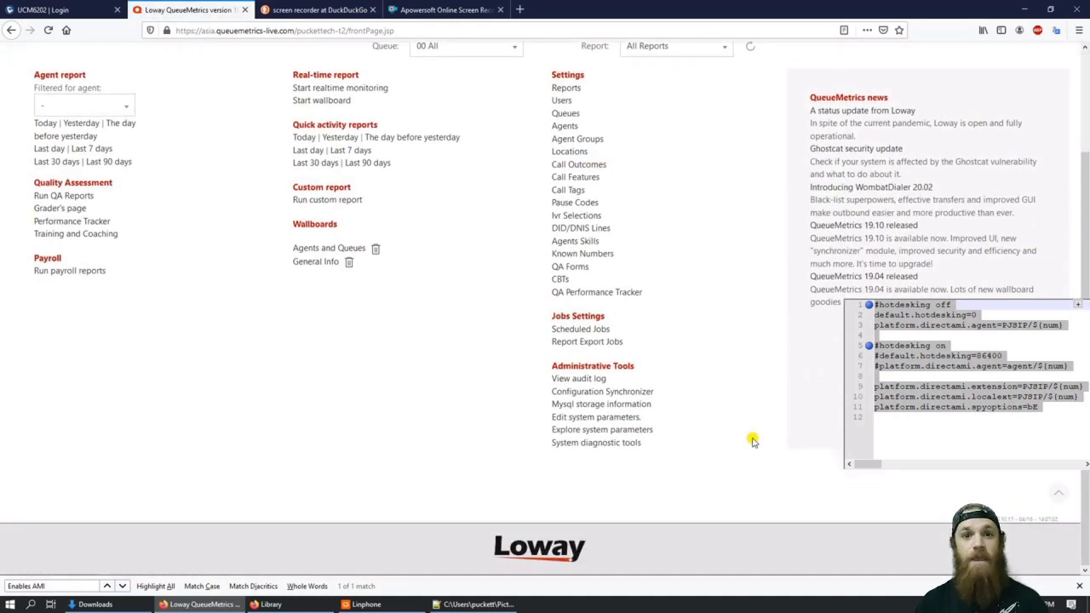
left_click(639, 393)
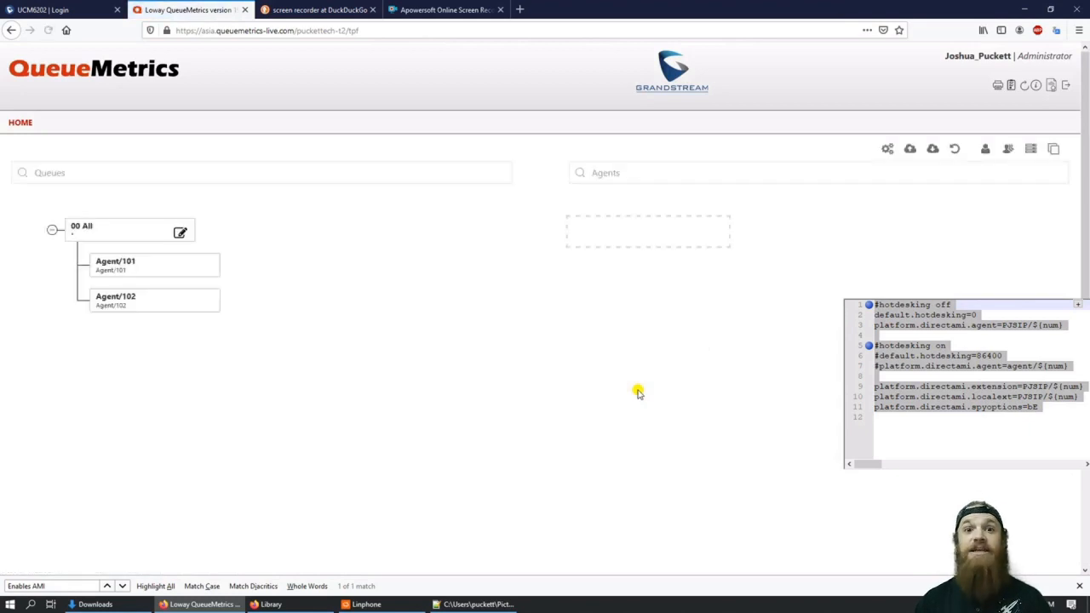
left_click(910, 149)
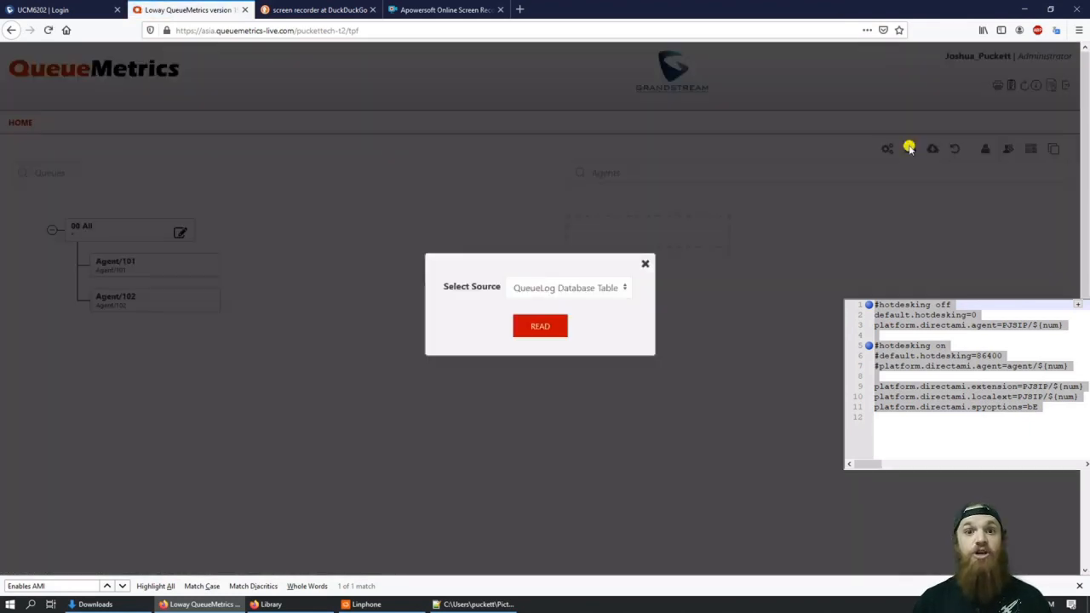
left_click(535, 330)
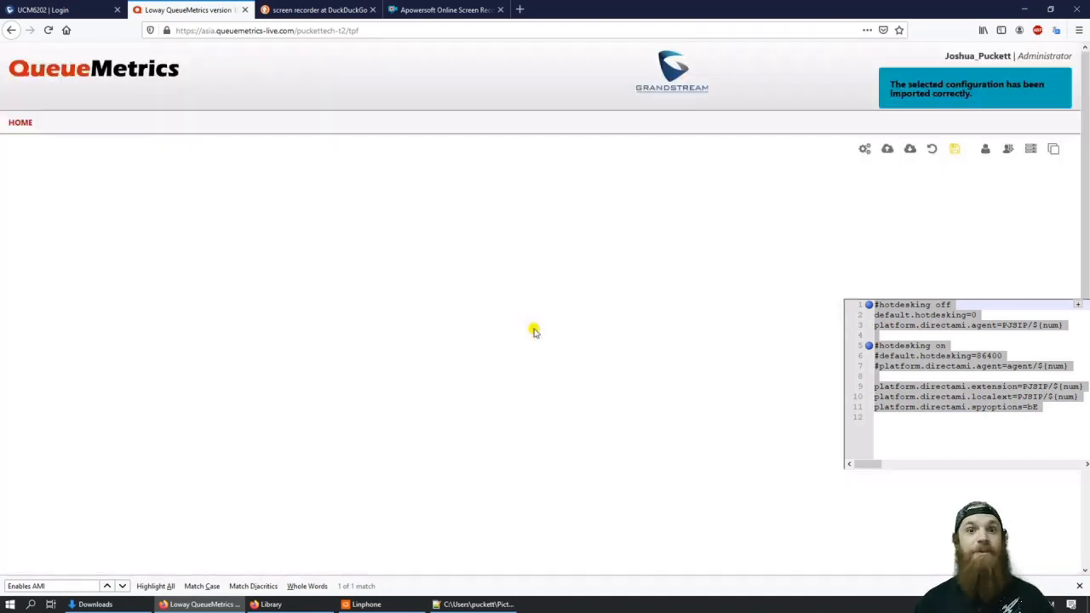
Step: Call queue 6500 from Linphone, then hang up the test call
left_click(366, 604)
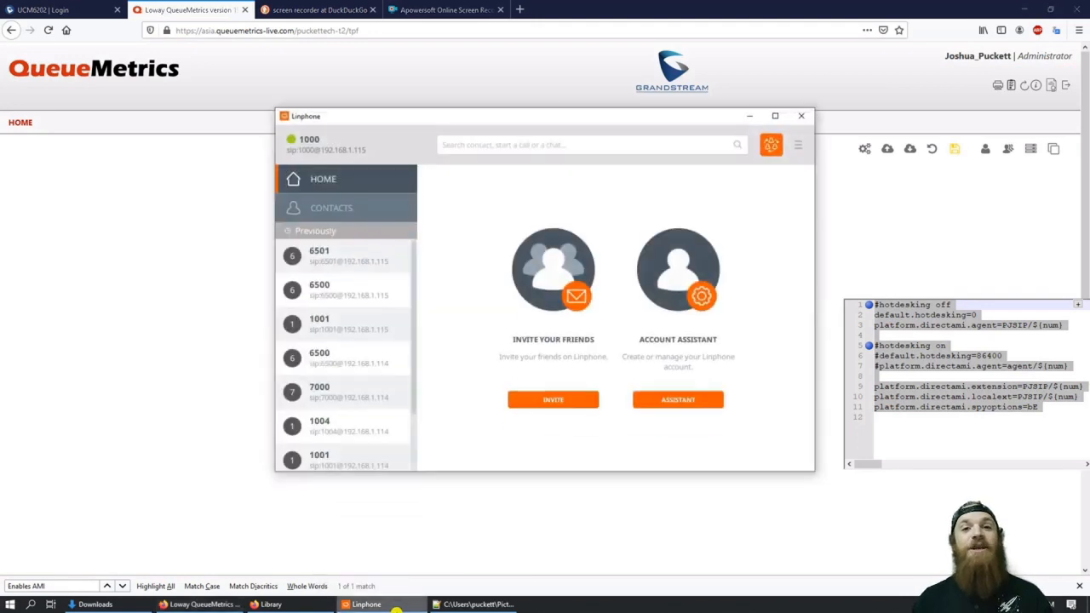
left_click(482, 145)
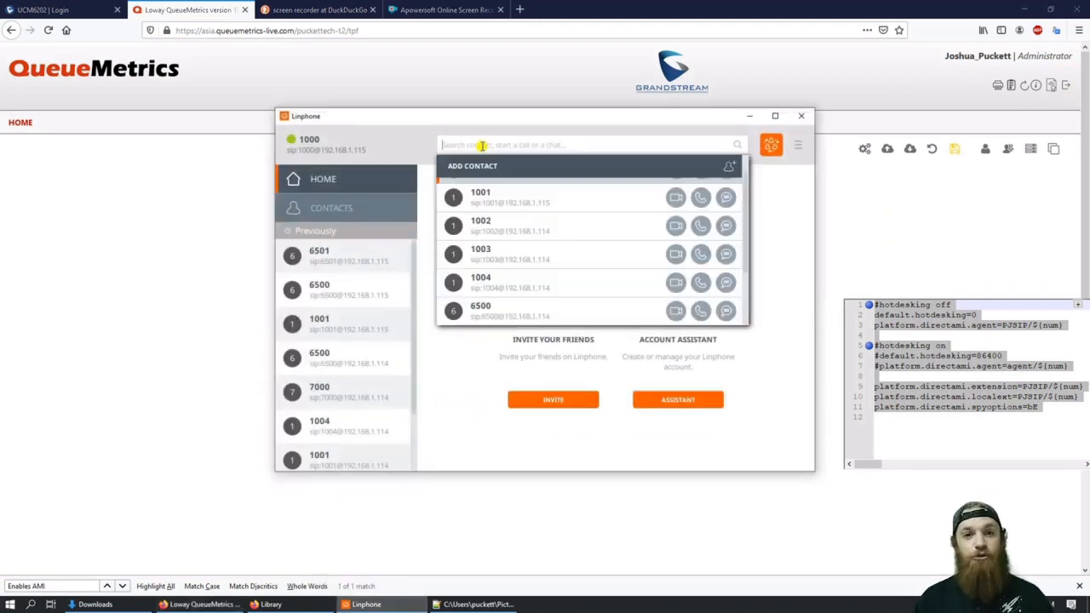
type("6500")
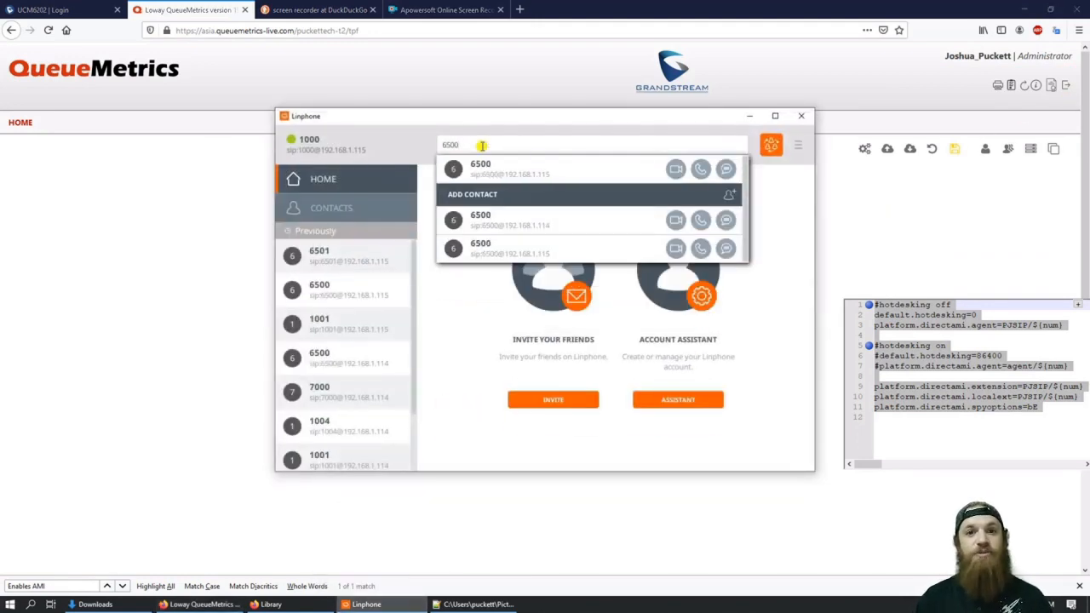
left_click(698, 170)
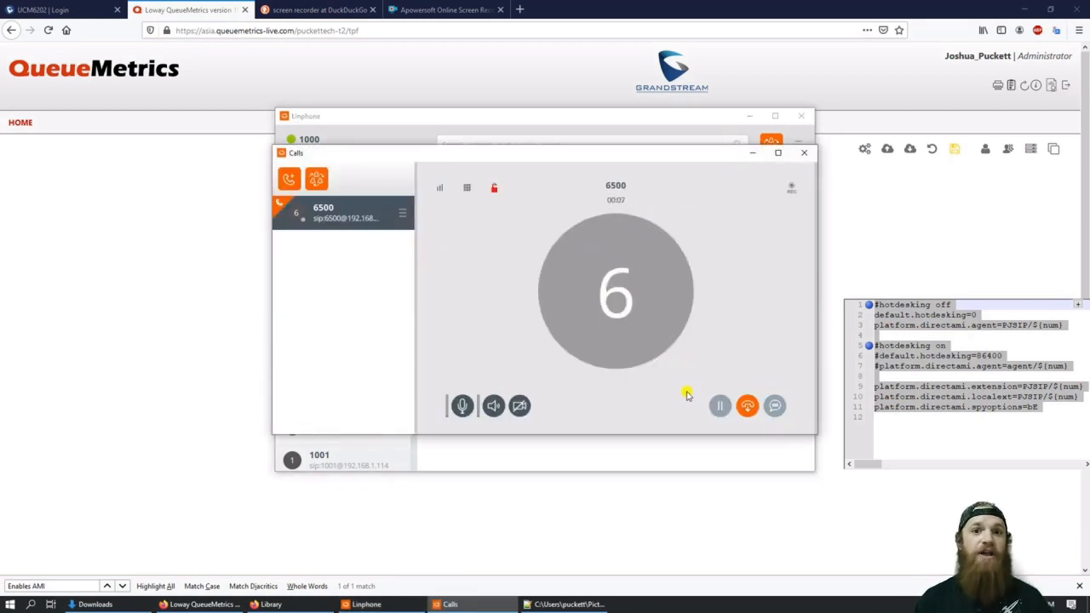
left_click(747, 407)
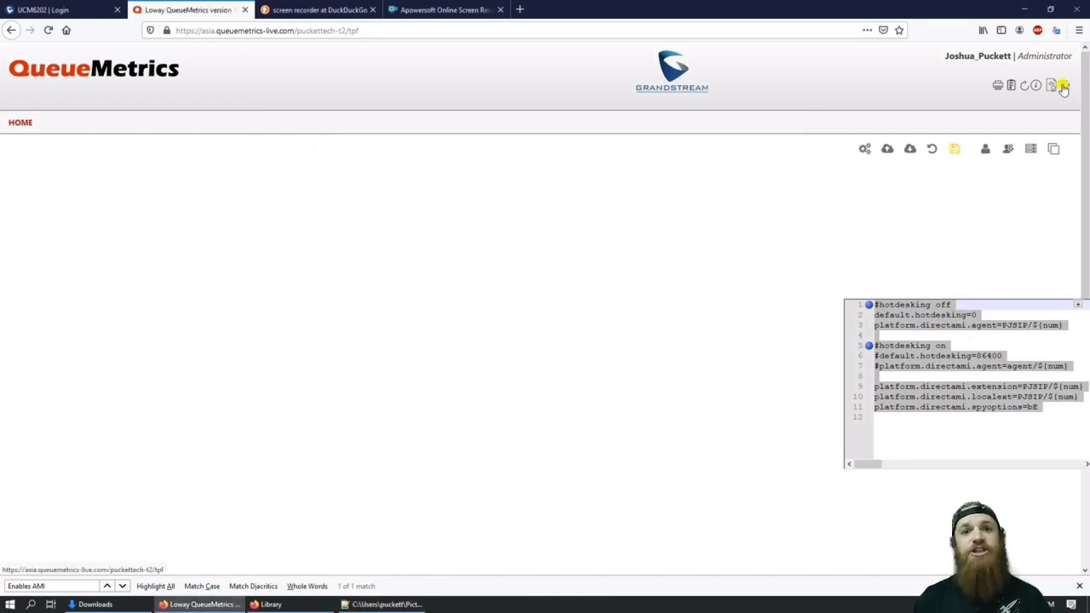
Step: Import queues 6500/6501 and agents 1001–1004 from the PBX, add a PJSIP alias to all agents, and apply
left_click(913, 149)
left_click(542, 329)
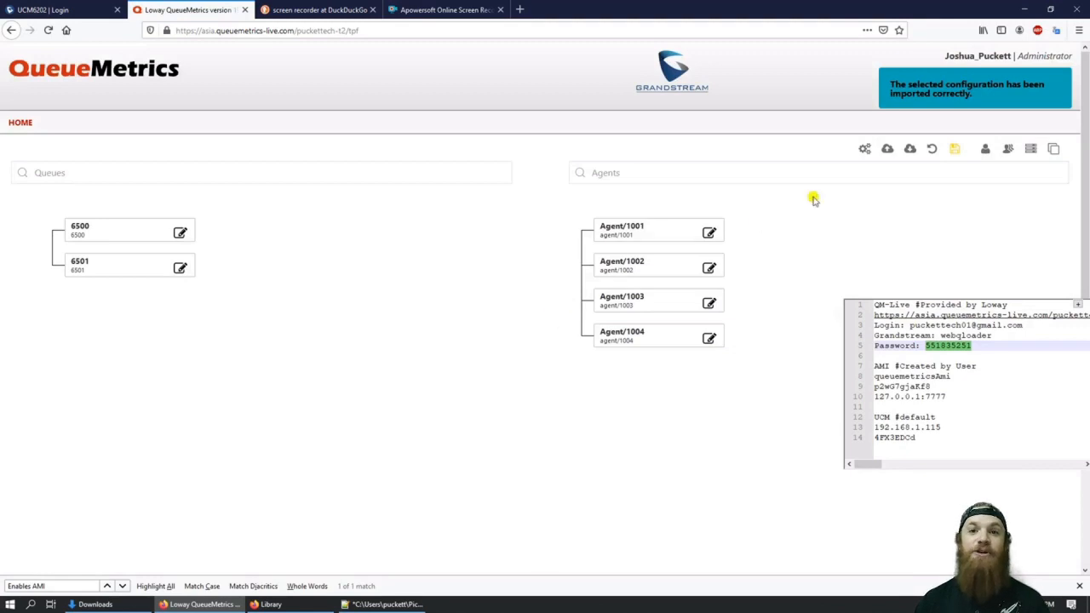
left_click(955, 150)
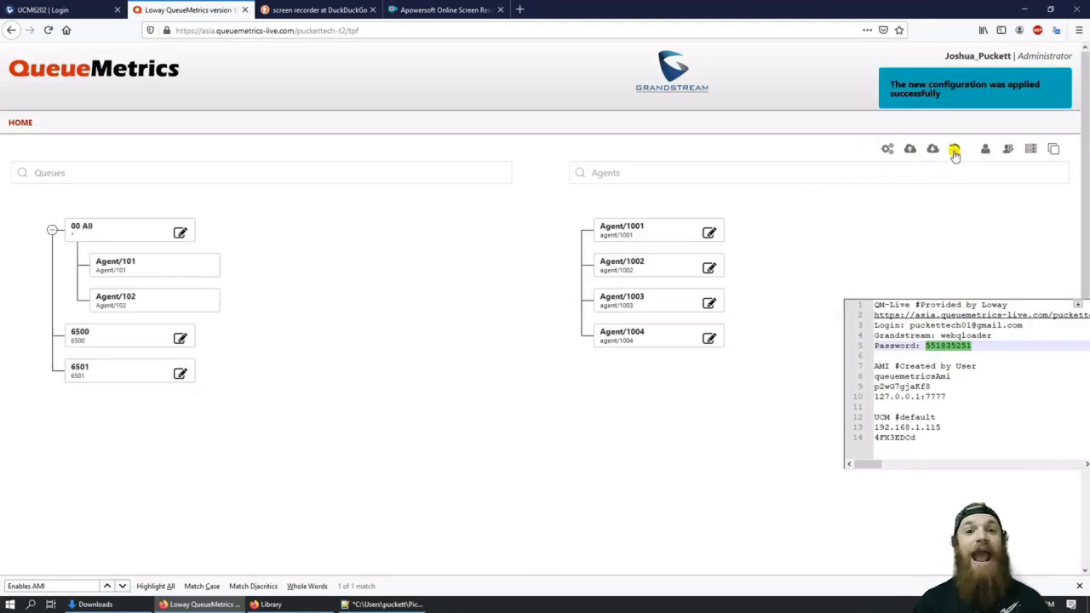
left_click(1052, 149)
left_click(552, 319)
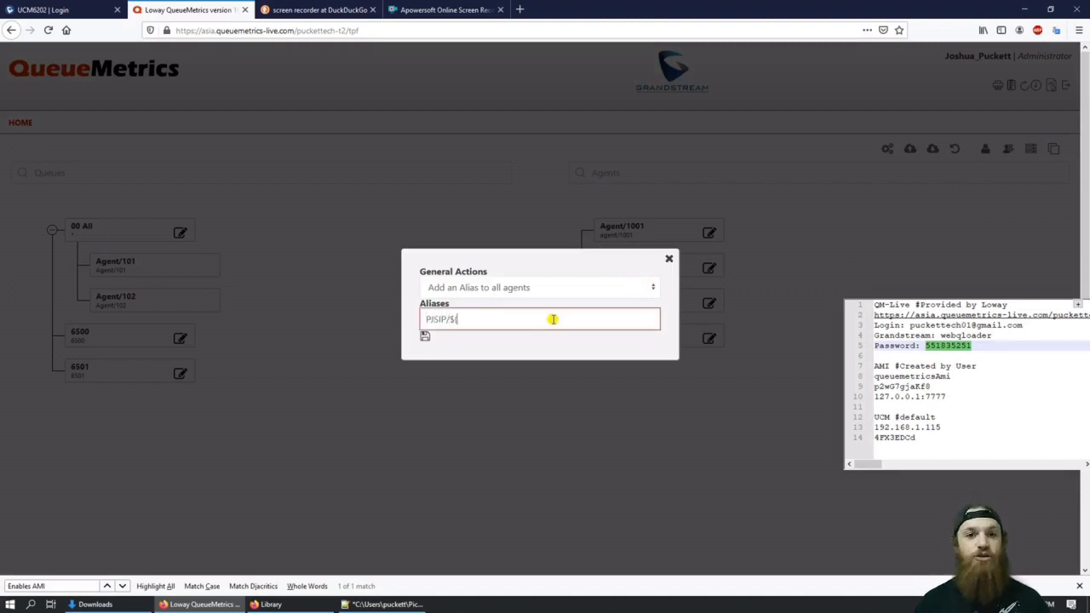
left_click(425, 336)
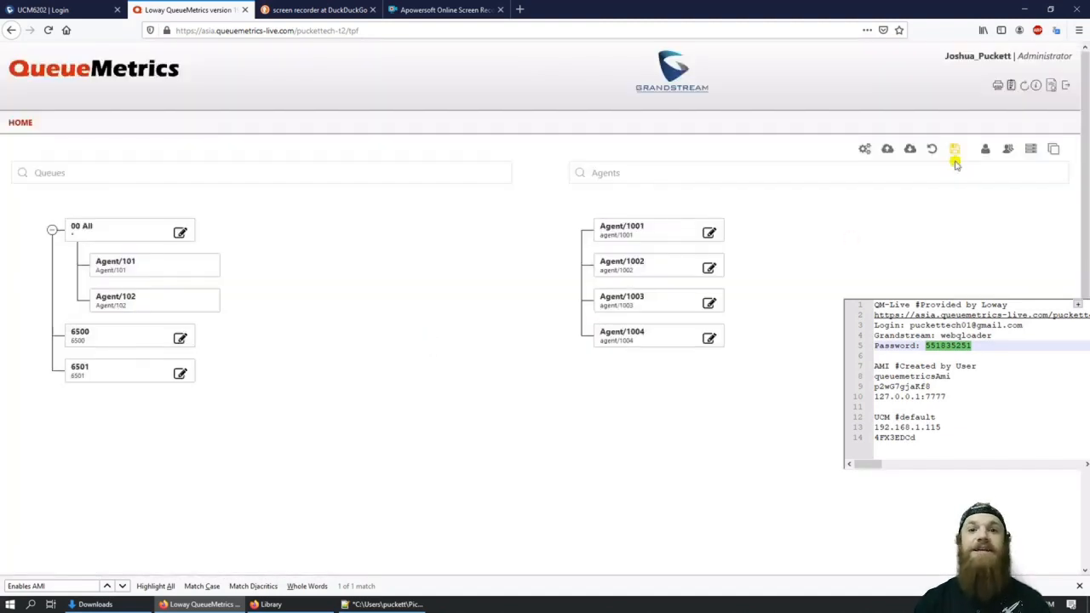
left_click(955, 150)
Step: Log out and back in with the account e-mail and password, then open the General Info realtime wallboard
left_click(1068, 85)
left_click_drag(1027, 325, 910, 325)
key("ctrl+c")
left_click(576, 203)
key("ctrl+v")
left_click(980, 346)
left_click_drag(981, 347, 925, 347)
key("ctrl+c")
left_click(566, 234)
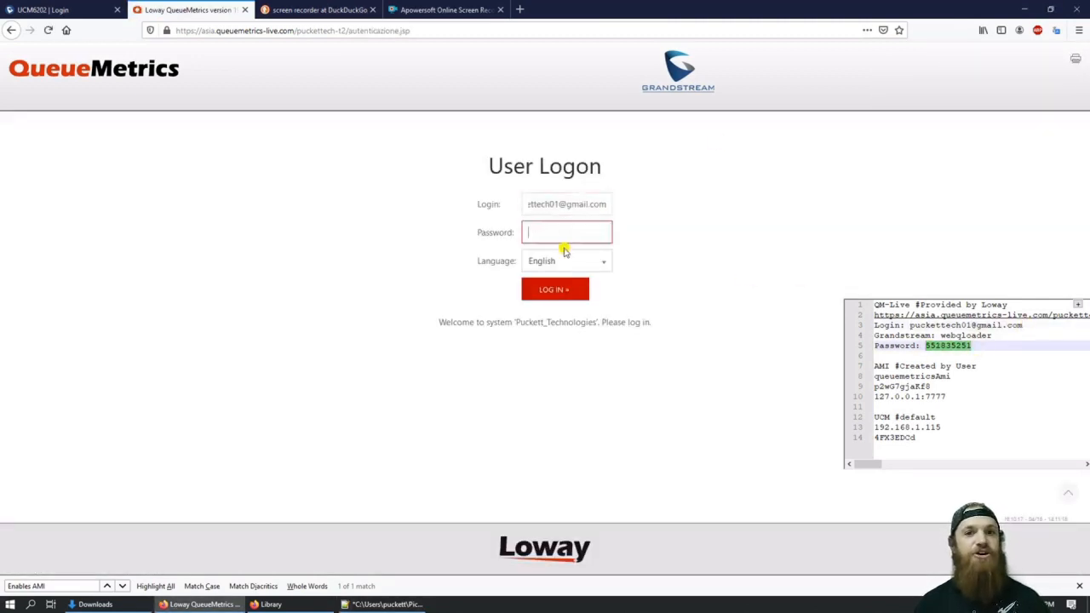
key("ctrl+v")
left_click(552, 289)
left_click(315, 384)
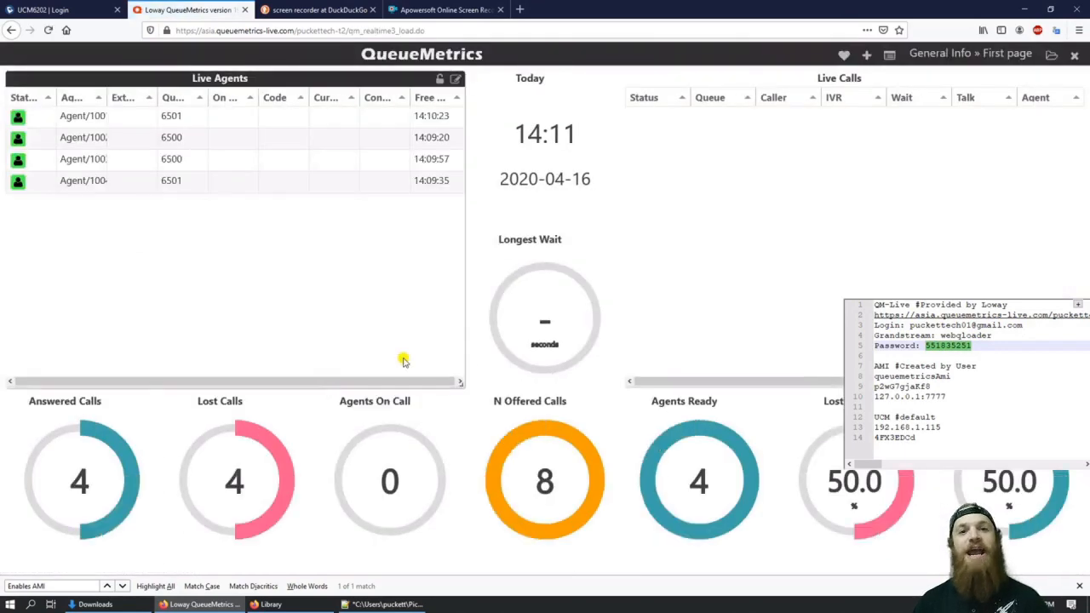